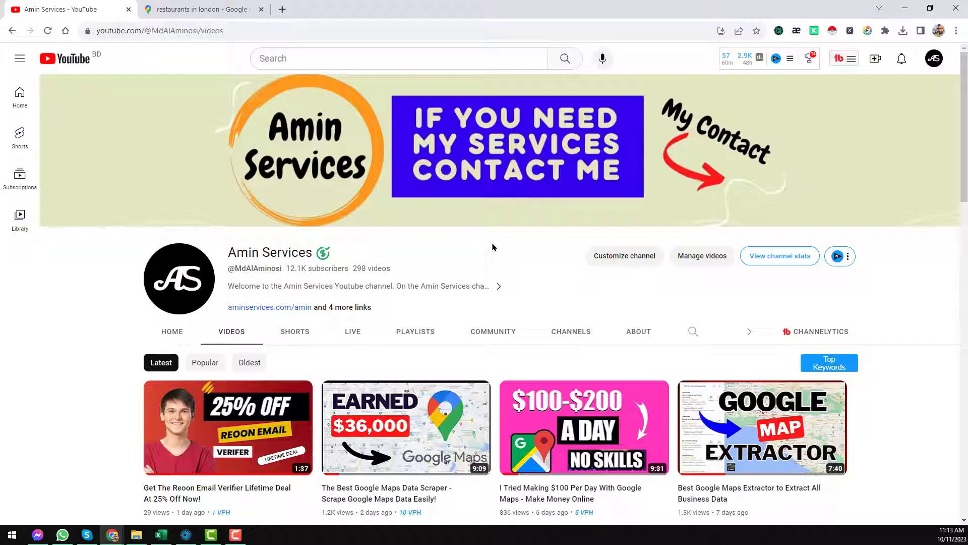
Switch to the restaurants in London Google Maps results.
{"action": "scroll", "coordinate": [492, 247], "scroll_direction": "down", "scroll_amount": 4}
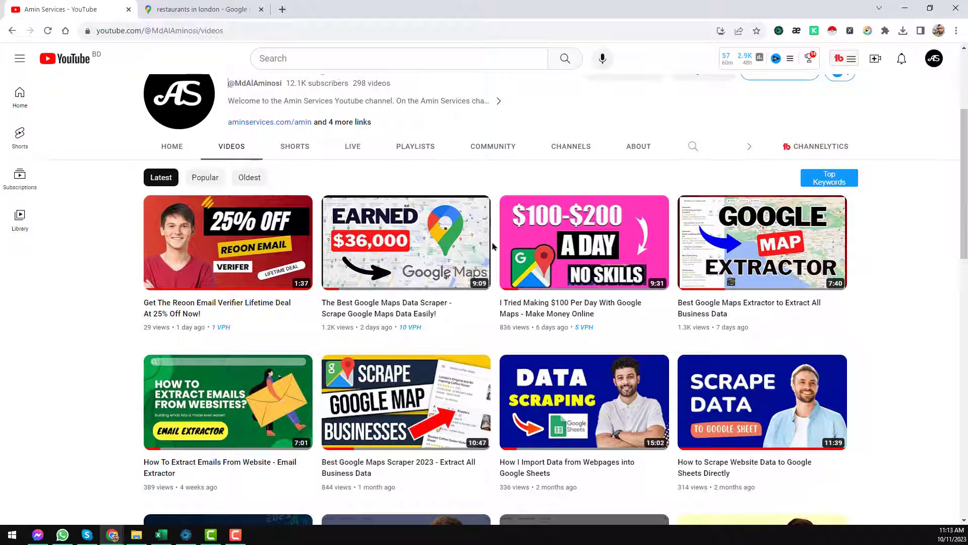
{"action": "scroll", "coordinate": [493, 247], "scroll_direction": "down", "scroll_amount": 2}
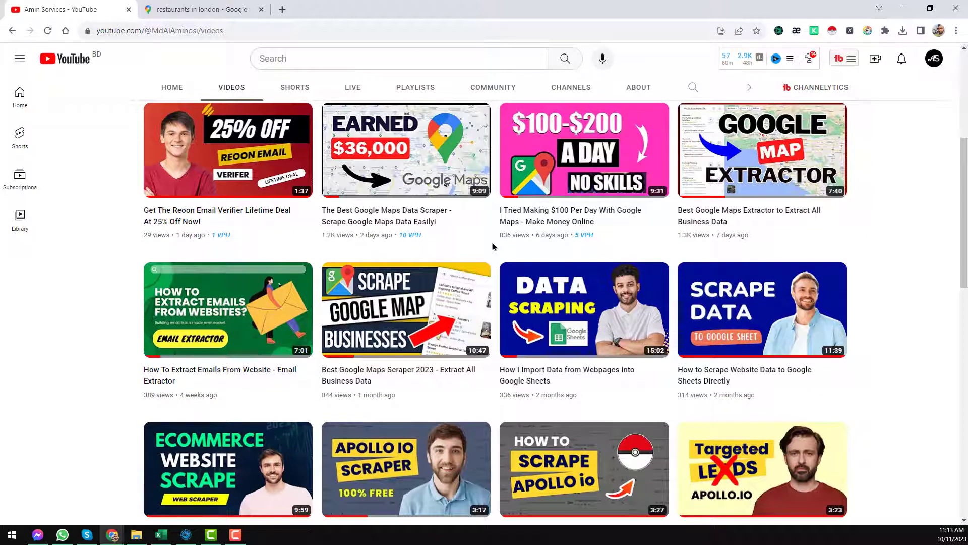
{"action": "scroll", "coordinate": [492, 246], "scroll_direction": "up", "scroll_amount": 2}
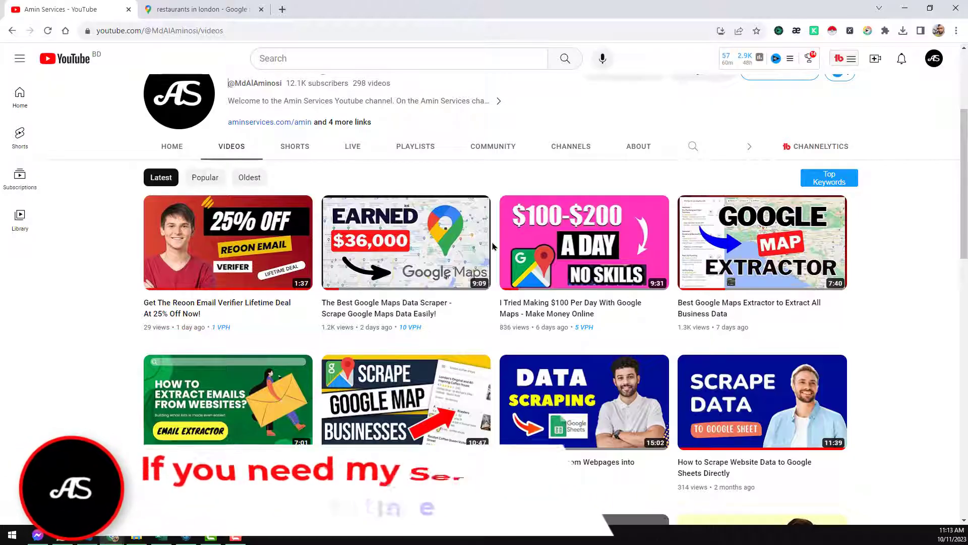
{"action": "scroll", "coordinate": [493, 246], "scroll_direction": "down", "scroll_amount": 5}
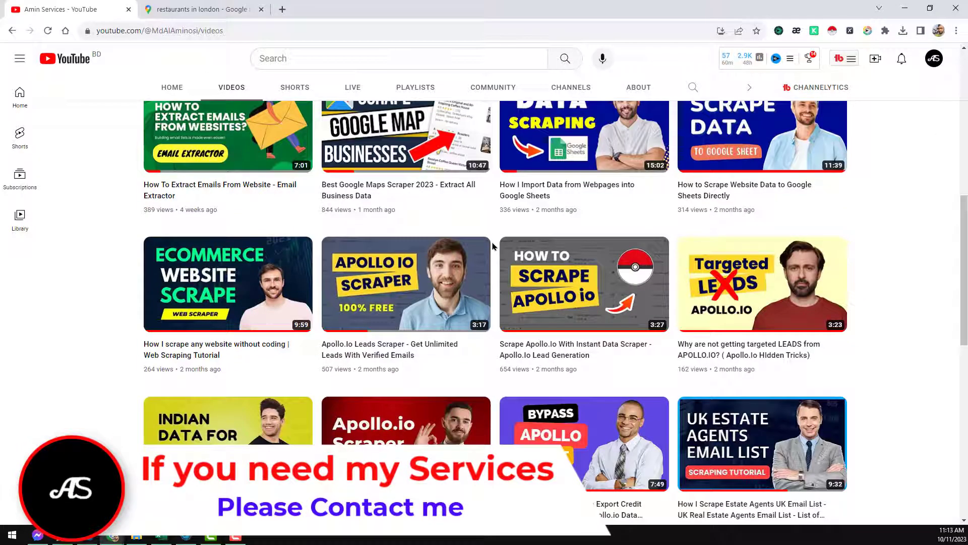
{"action": "scroll", "coordinate": [493, 247], "scroll_direction": "up", "scroll_amount": 4}
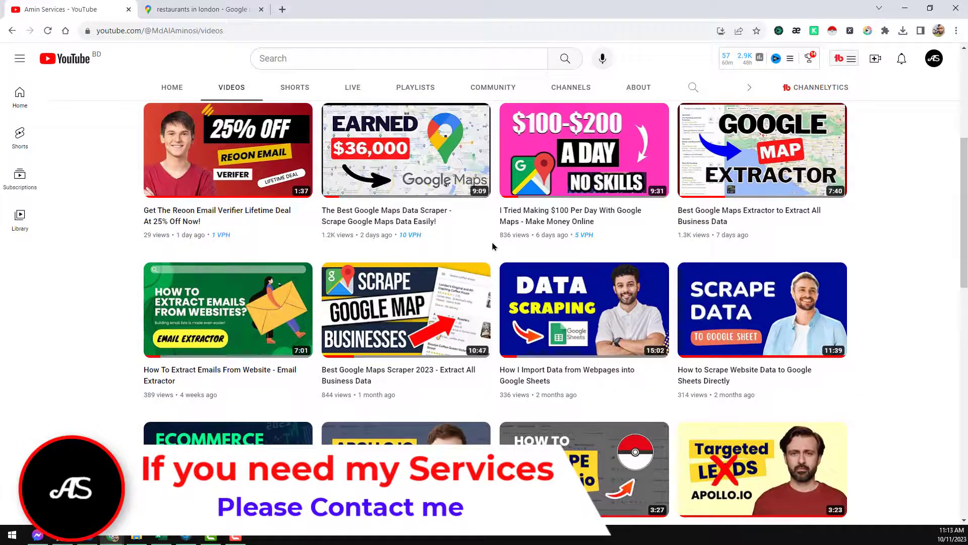
{"action": "scroll", "coordinate": [493, 247], "scroll_direction": "up", "scroll_amount": 2}
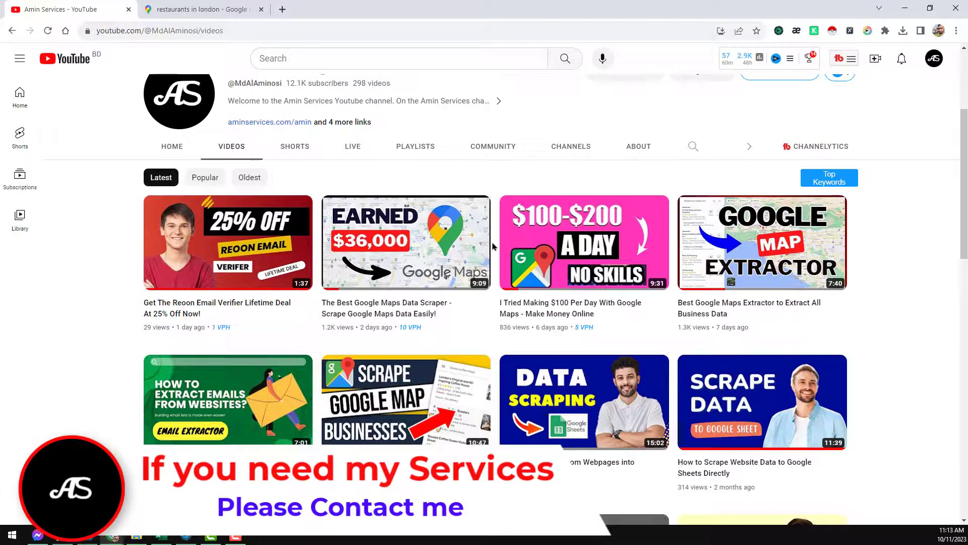
{"action": "scroll", "coordinate": [493, 246], "scroll_direction": "up", "scroll_amount": 4}
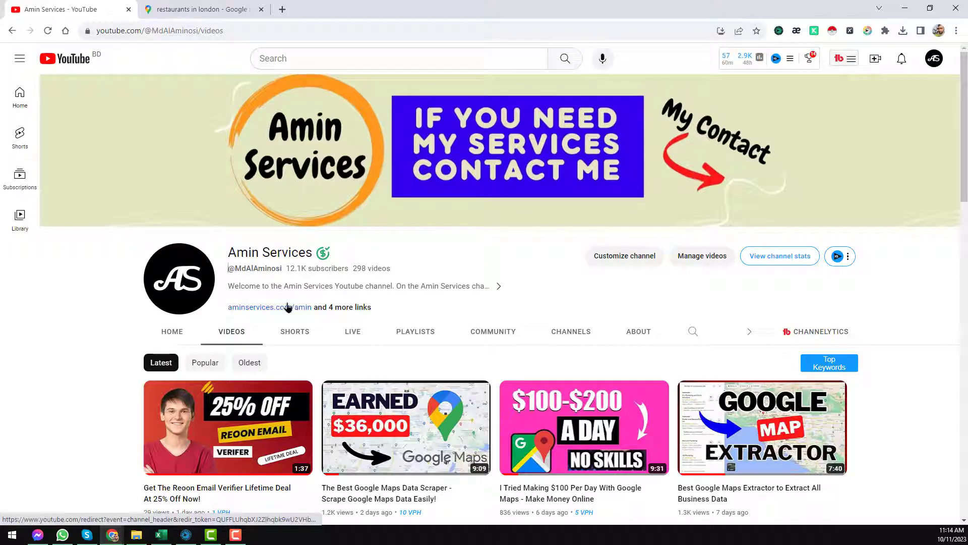
{"action": "left_click", "coordinate": [234, 12]}
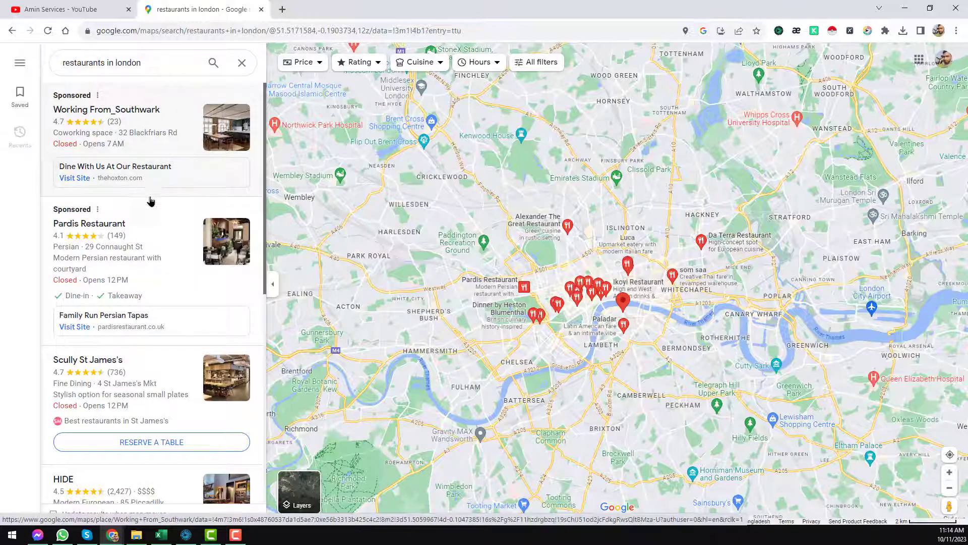
Scroll the London results, then merge the Leads-Sniper scraper page tab into this window.
{"action": "scroll", "coordinate": [149, 200], "scroll_direction": "down", "scroll_amount": 7}
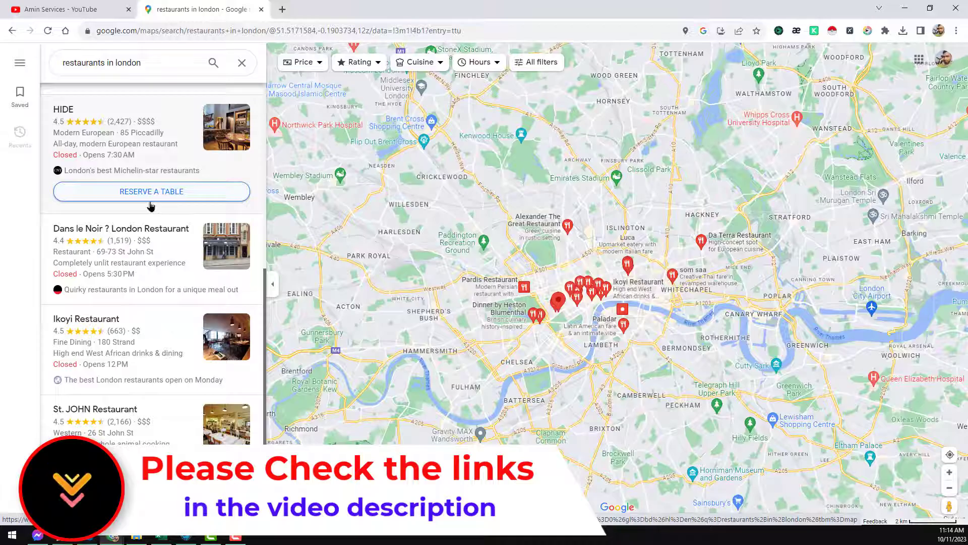
{"action": "scroll", "coordinate": [150, 205], "scroll_direction": "up", "scroll_amount": 8}
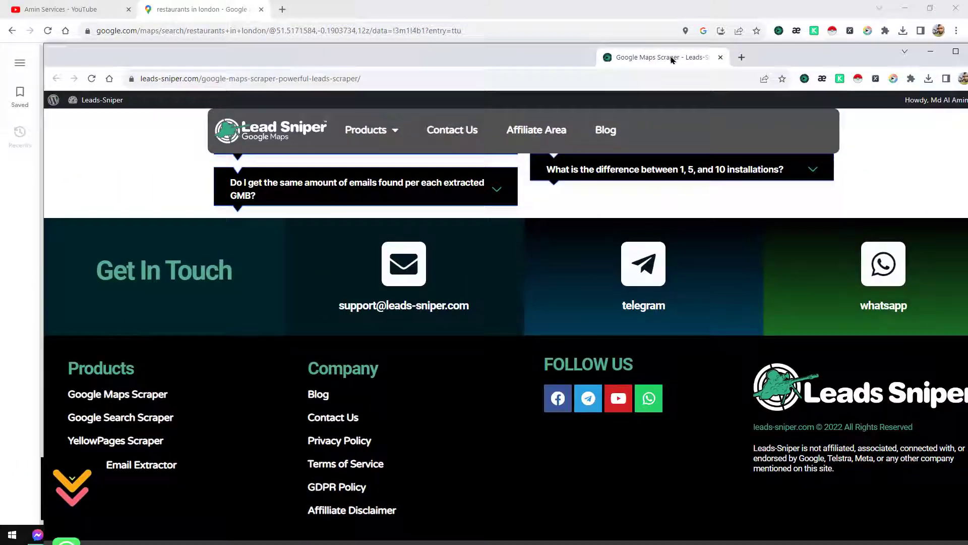
{"action": "left_click_drag", "start_coordinate": [656, 15], "coordinate": [648, 17]}
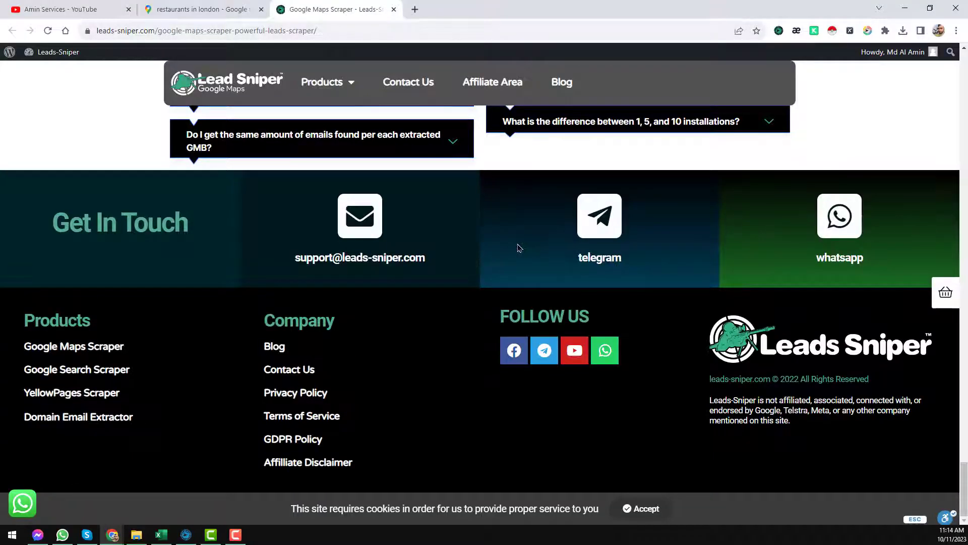
Scroll the Google Maps Scraper page up from its footer to the headline.
{"action": "scroll", "coordinate": [518, 247], "scroll_direction": "up", "scroll_amount": 10}
{"action": "scroll", "coordinate": [519, 236], "scroll_direction": "up", "scroll_amount": 15}
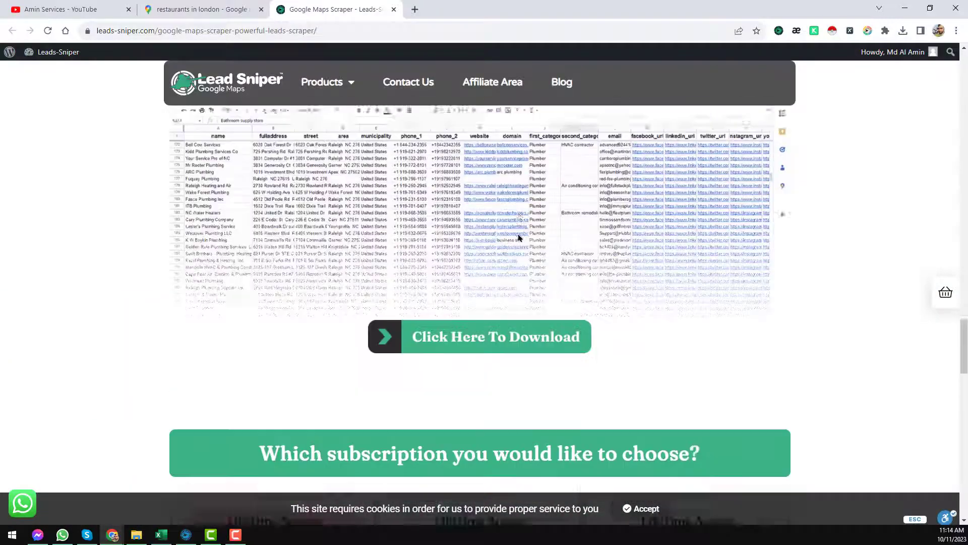
{"action": "scroll", "coordinate": [520, 237], "scroll_direction": "up", "scroll_amount": 12}
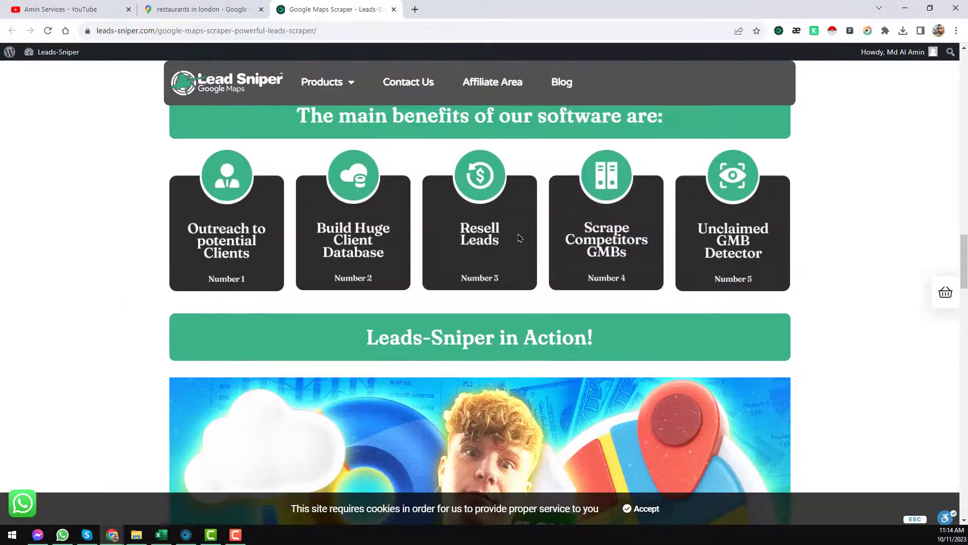
{"action": "scroll", "coordinate": [519, 237], "scroll_direction": "up", "scroll_amount": 15}
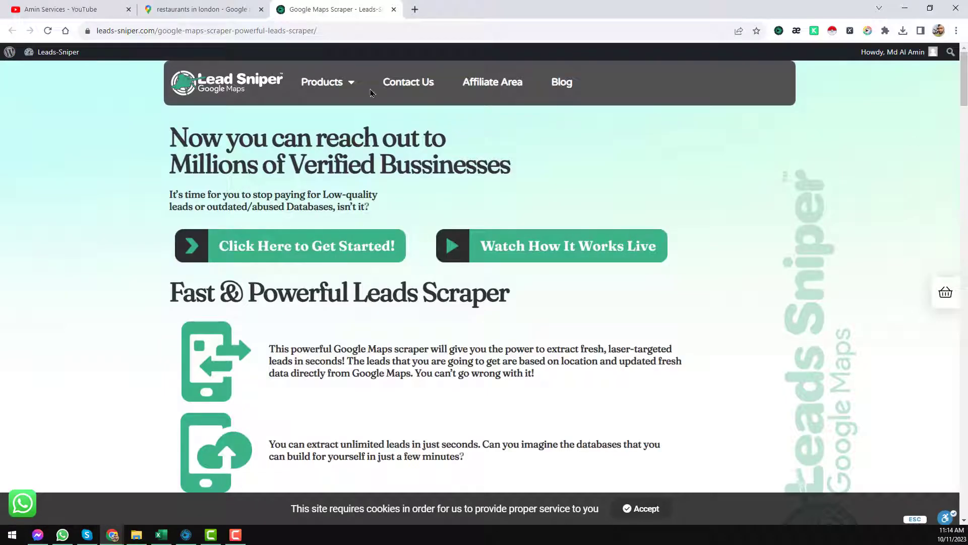
{"action": "left_click", "coordinate": [64, 5]}
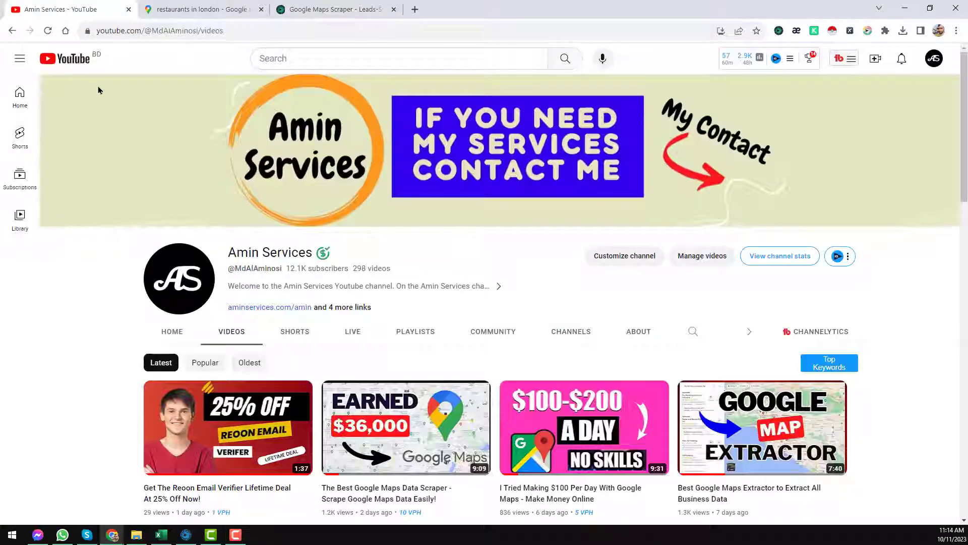
{"action": "scroll", "coordinate": [376, 285], "scroll_direction": "down", "scroll_amount": 2}
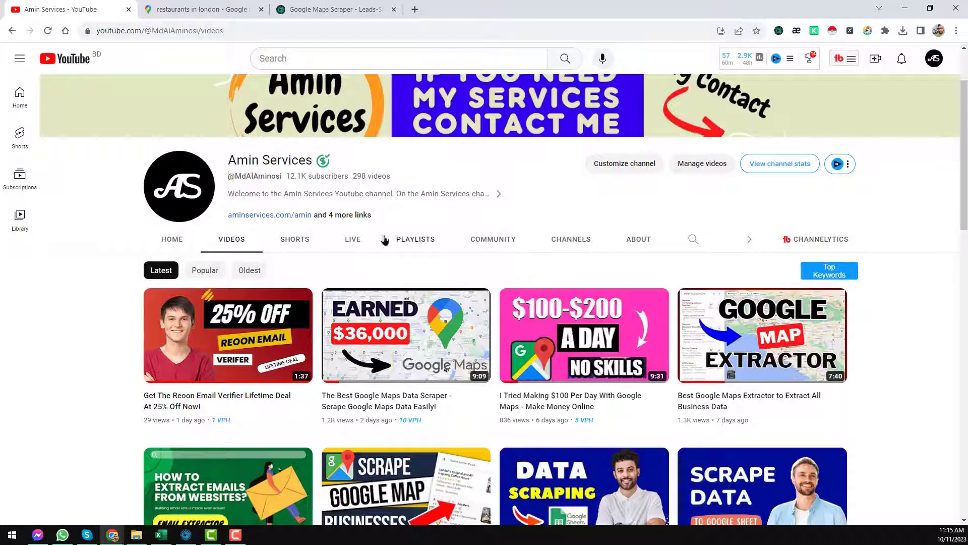
{"action": "left_click", "coordinate": [332, 9]}
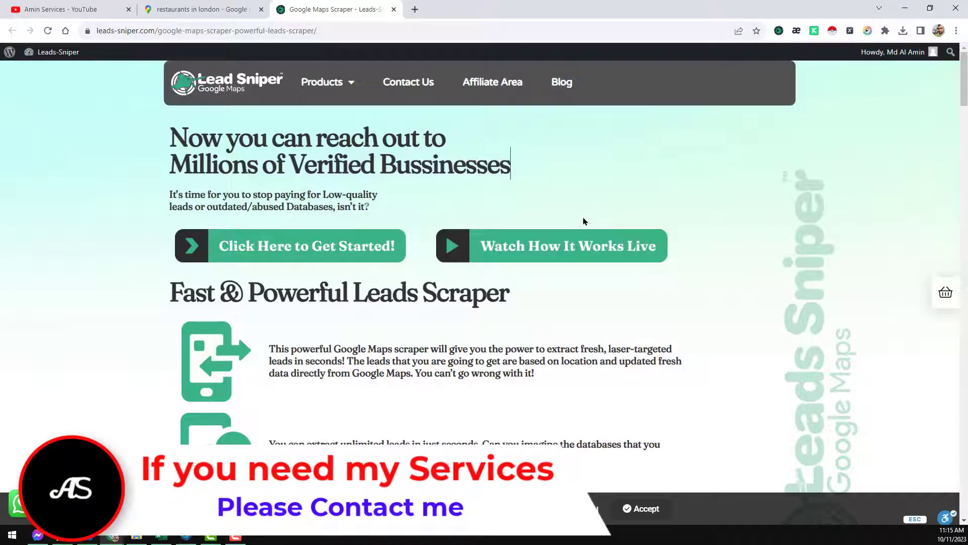
{"action": "scroll", "coordinate": [573, 218], "scroll_direction": "down", "scroll_amount": 2}
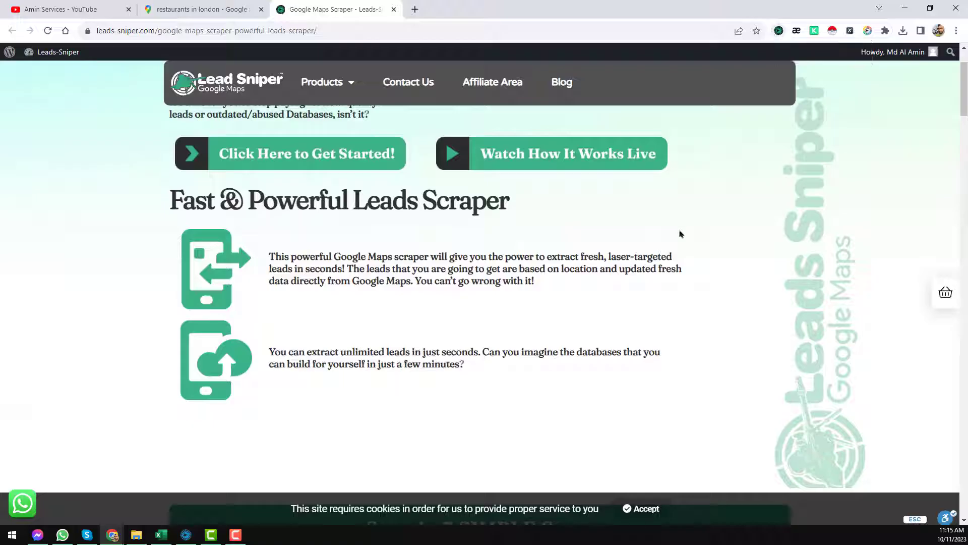
{"action": "left_click", "coordinate": [107, 5]}
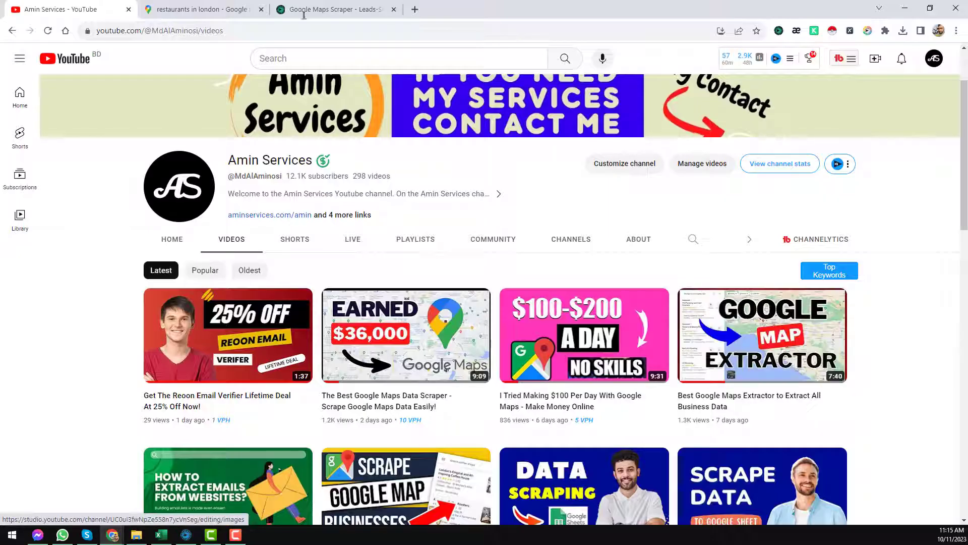
{"action": "left_click", "coordinate": [312, 7]}
{"action": "scroll", "coordinate": [473, 279], "scroll_direction": "up", "scroll_amount": 2}
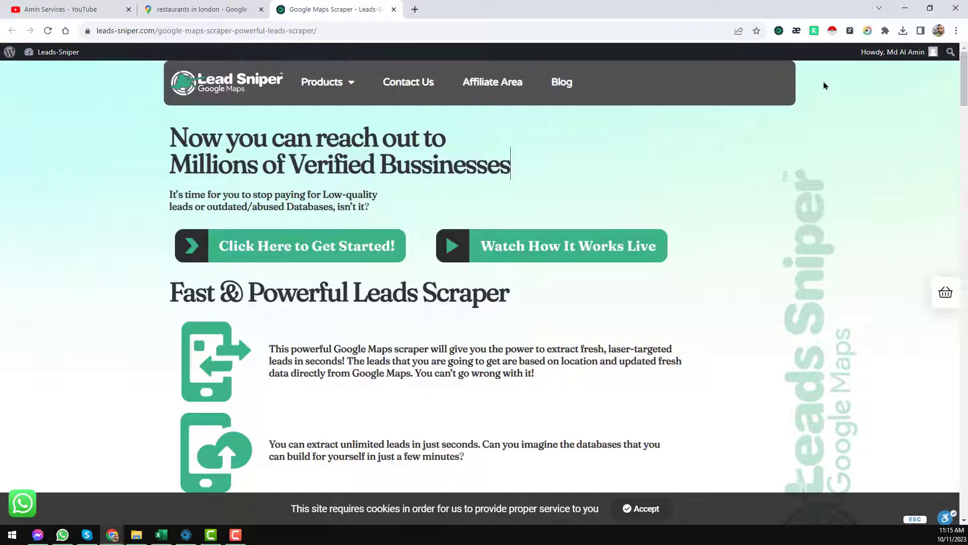
Open the Leads Sniper keyword form and merge the keyword spreadsheet tab into this window.
{"action": "left_click", "coordinate": [779, 31]}
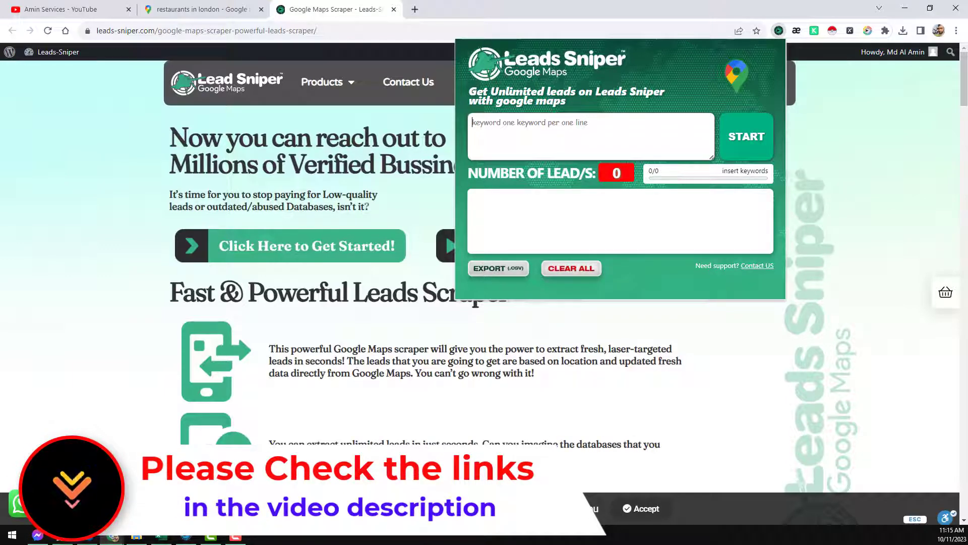
{"action": "left_click_drag", "start_coordinate": [967, 23], "coordinate": [772, 30]}
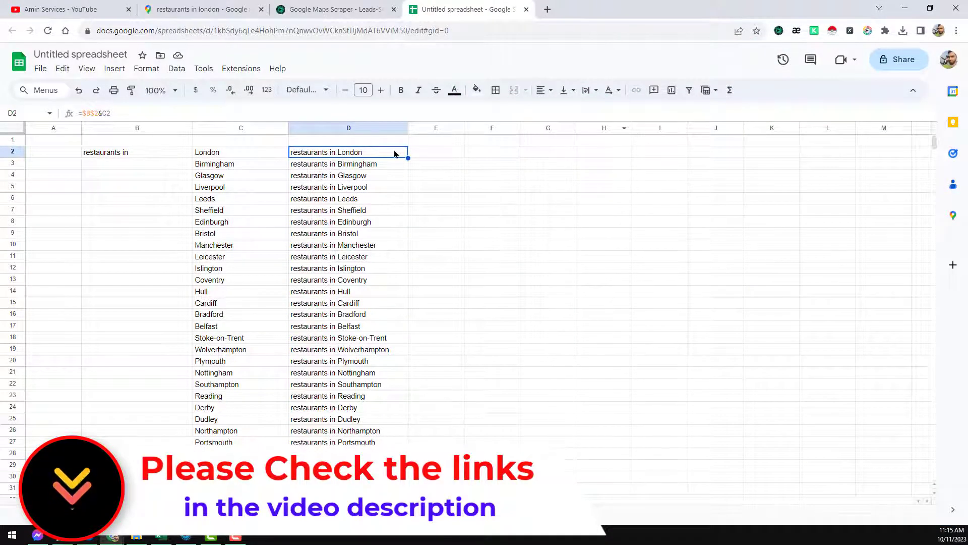
Select and copy keywords D2:D26, restaurants in London through restaurants in Northampton.
{"action": "left_click", "coordinate": [389, 430], "text": "shift"}
{"action": "key", "text": "ctrl+c"}
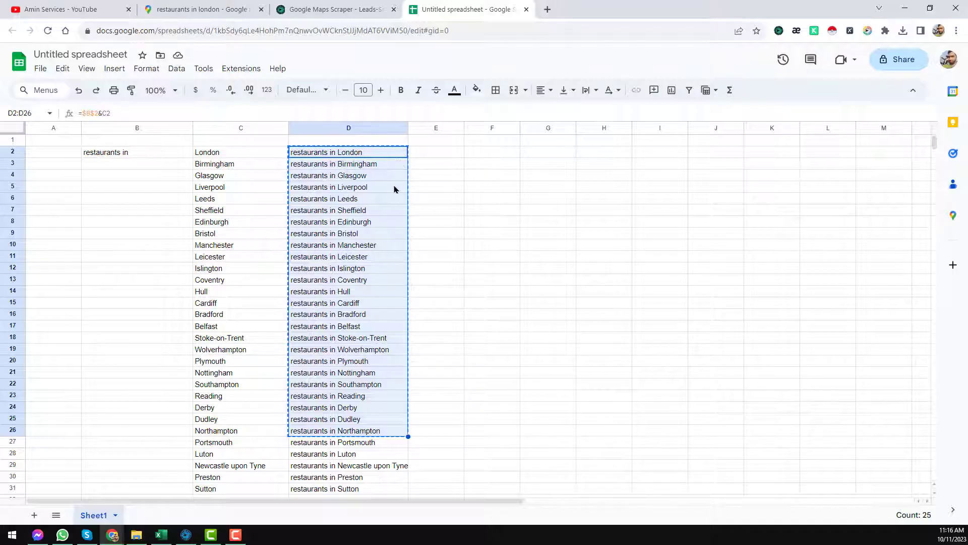
Close the restaurants in London map results tab.
{"action": "left_click", "coordinate": [362, 8]}
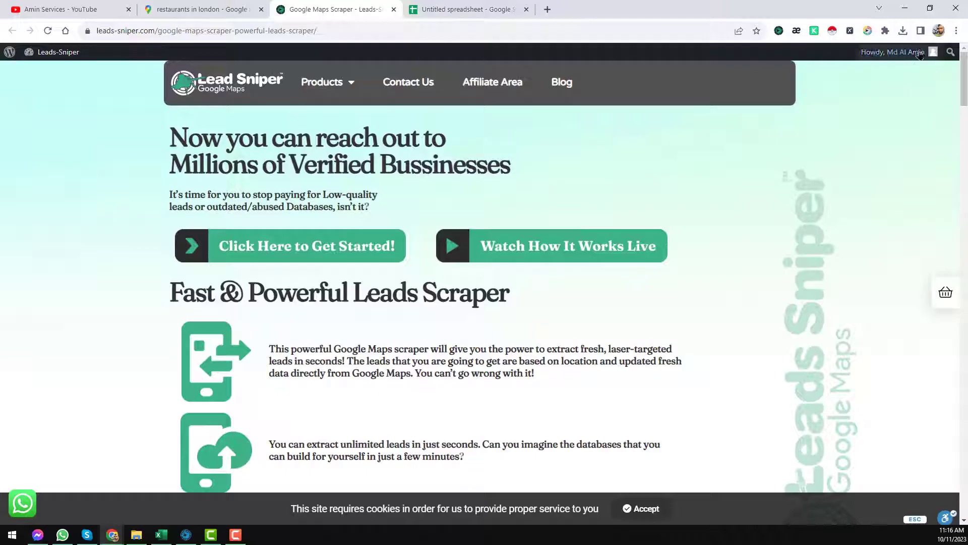
{"action": "left_click", "coordinate": [255, 9]}
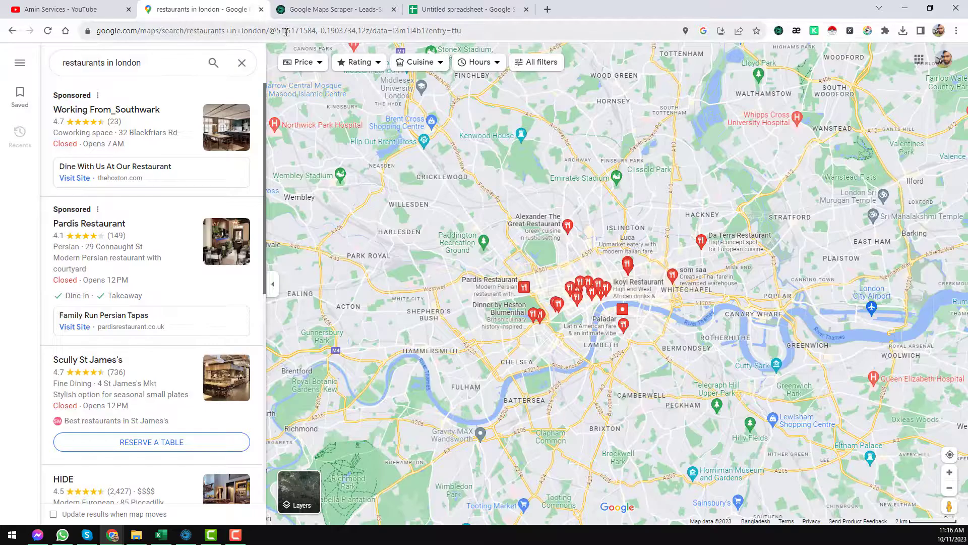
{"action": "left_click", "coordinate": [261, 9]}
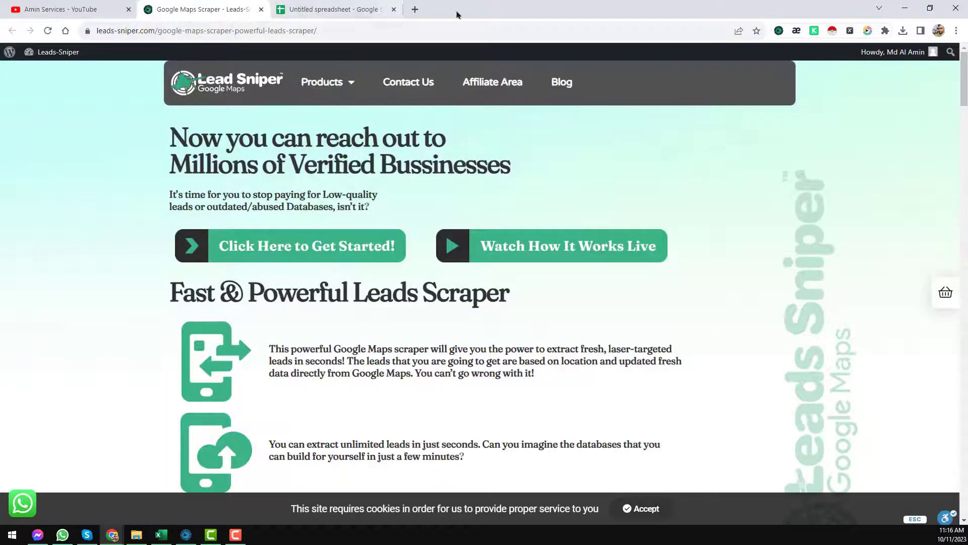
Paste the 25 restaurant keywords into the Leads Sniper form and start scraping.
{"action": "left_click", "coordinate": [779, 31]}
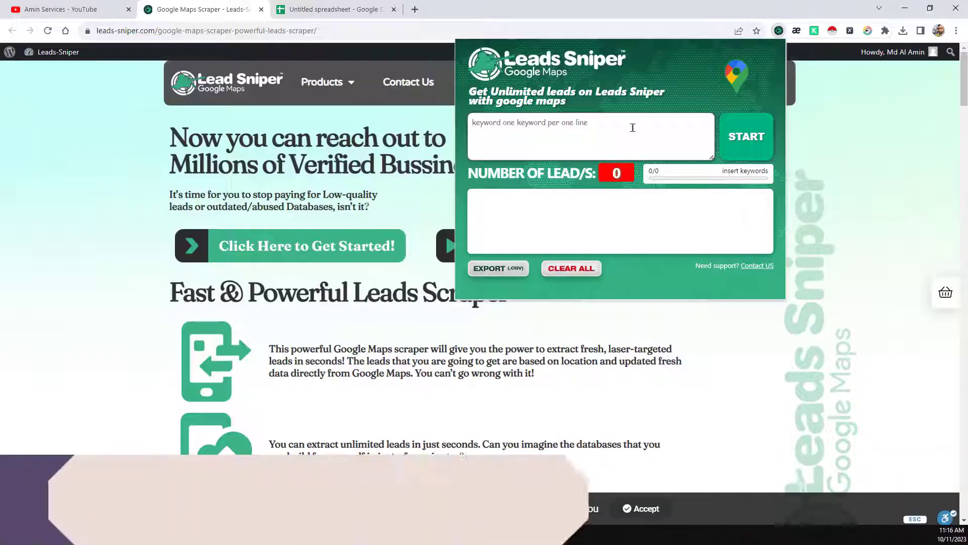
{"action": "key", "text": "ctrl+v"}
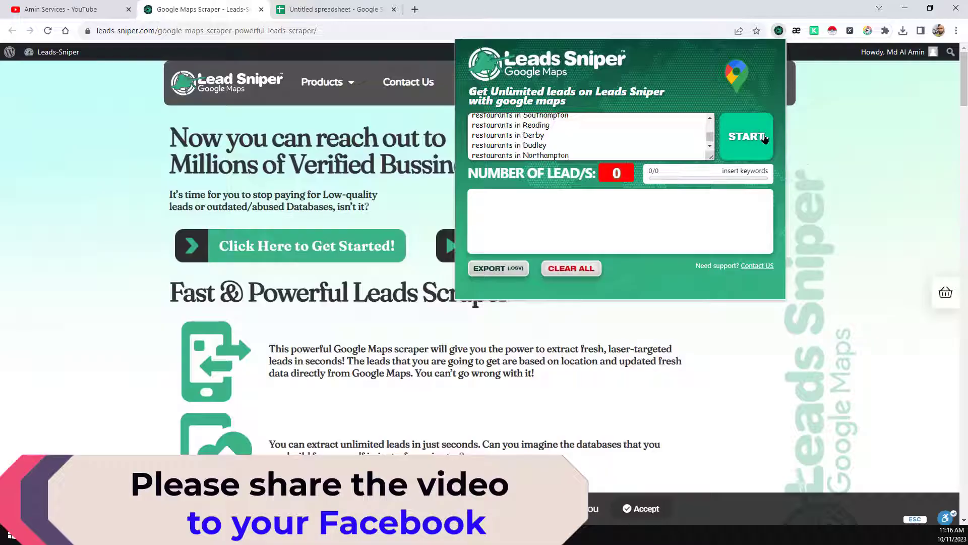
{"action": "left_click", "coordinate": [764, 137]}
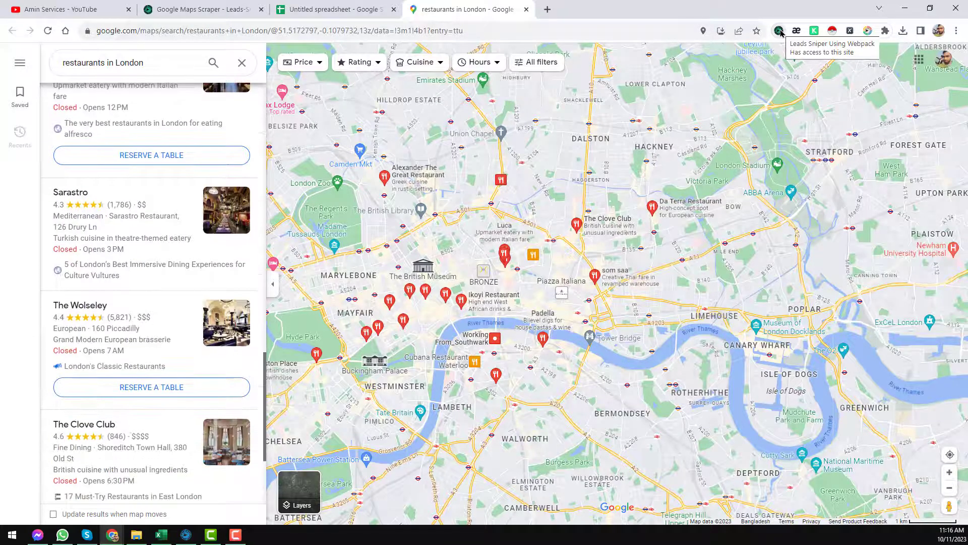
Reopen the Leads Sniper popup and stop the scraping run at 60 leads.
{"action": "left_click", "coordinate": [779, 32]}
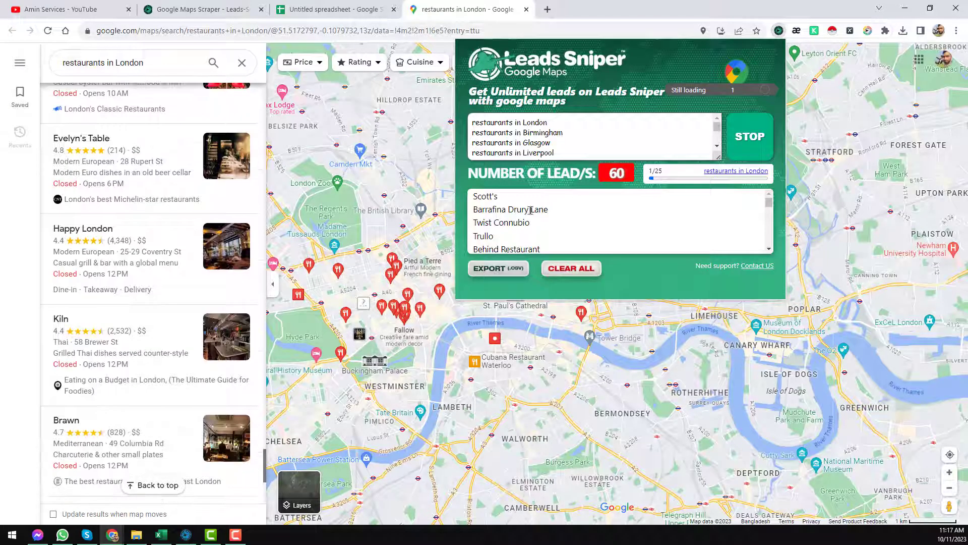
{"action": "left_click", "coordinate": [754, 146]}
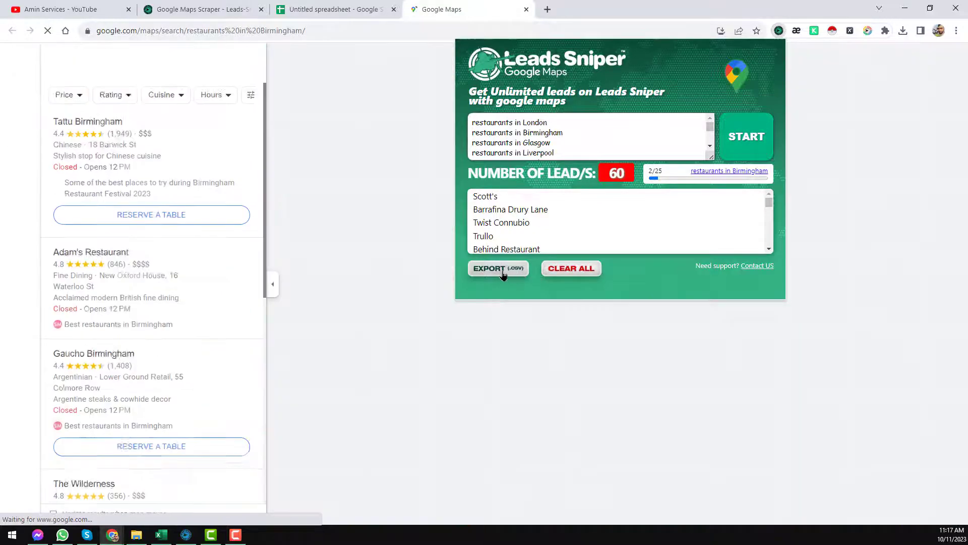
Export the 60 leads with all 61 fields selected as data (3).xlsx.
{"action": "left_click", "coordinate": [504, 268]}
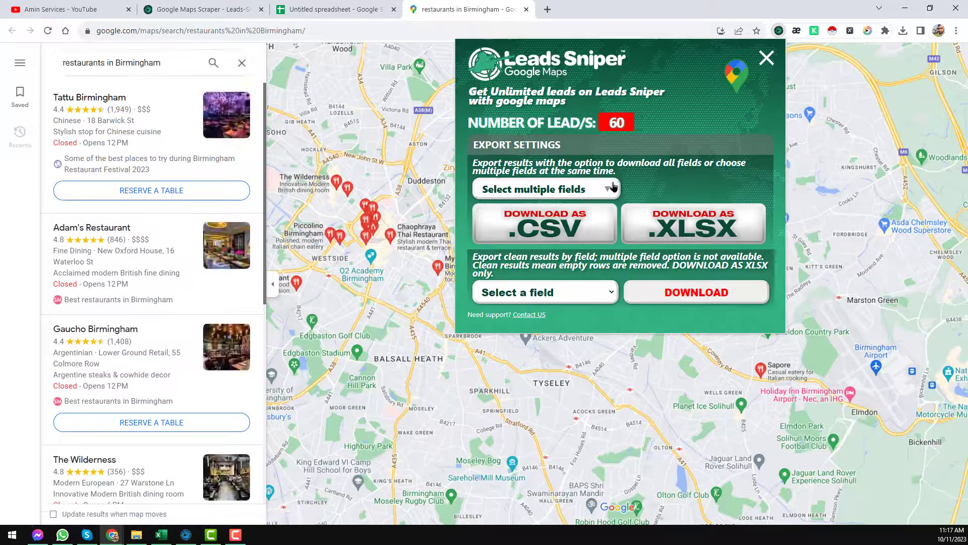
{"action": "left_click", "coordinate": [608, 190]}
{"action": "left_click", "coordinate": [517, 210]}
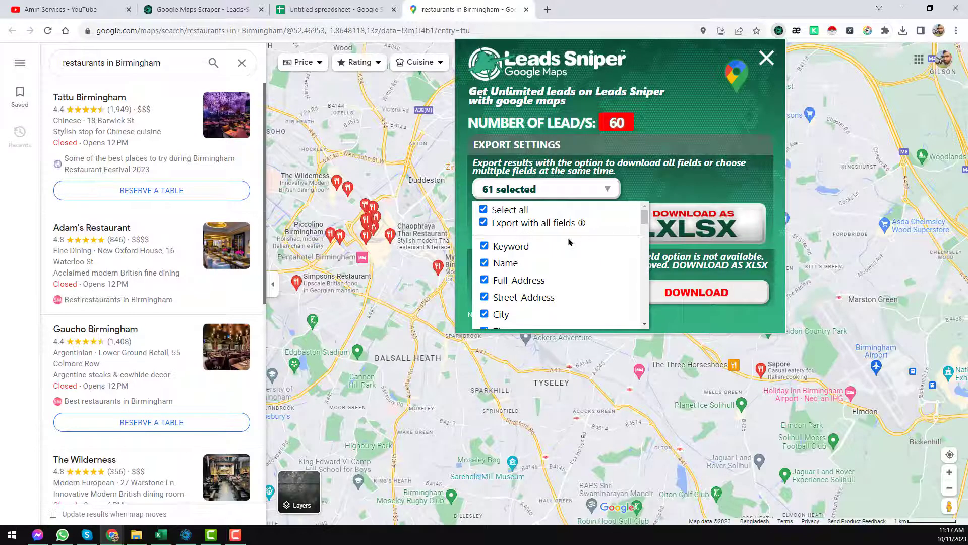
{"action": "left_click", "coordinate": [701, 224]}
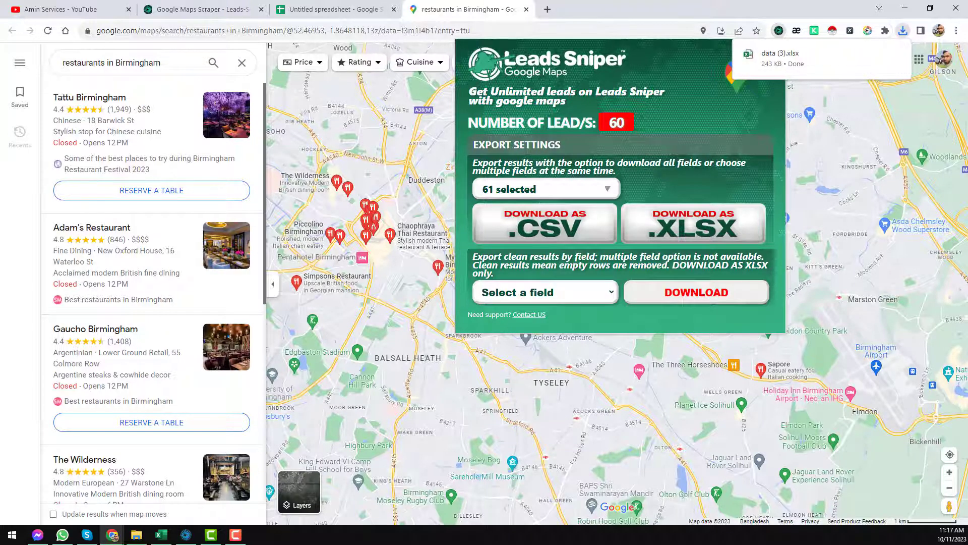
{"action": "left_click", "coordinate": [136, 534]}
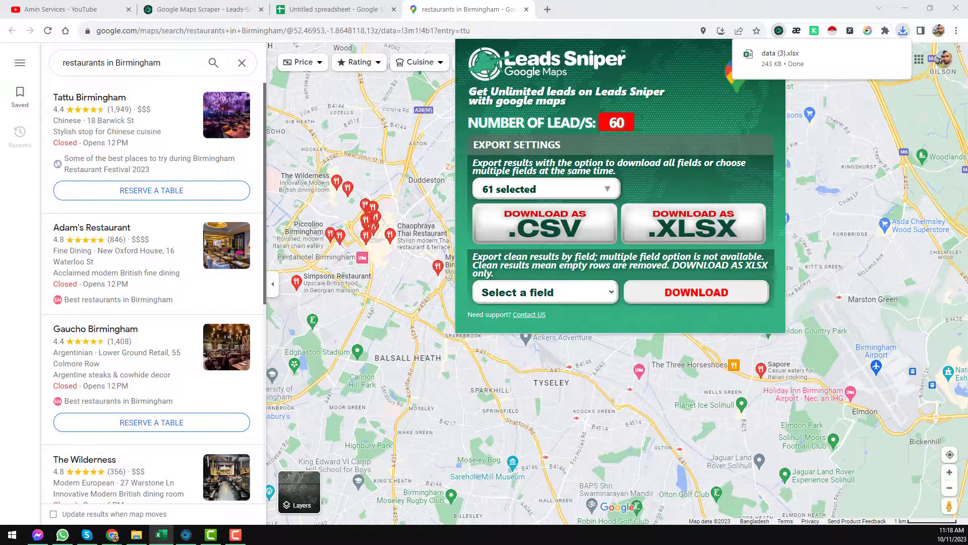
In the exported data workbook, give all columns one width, then widen keyword column A.
{"action": "left_click", "coordinate": [161, 535]}
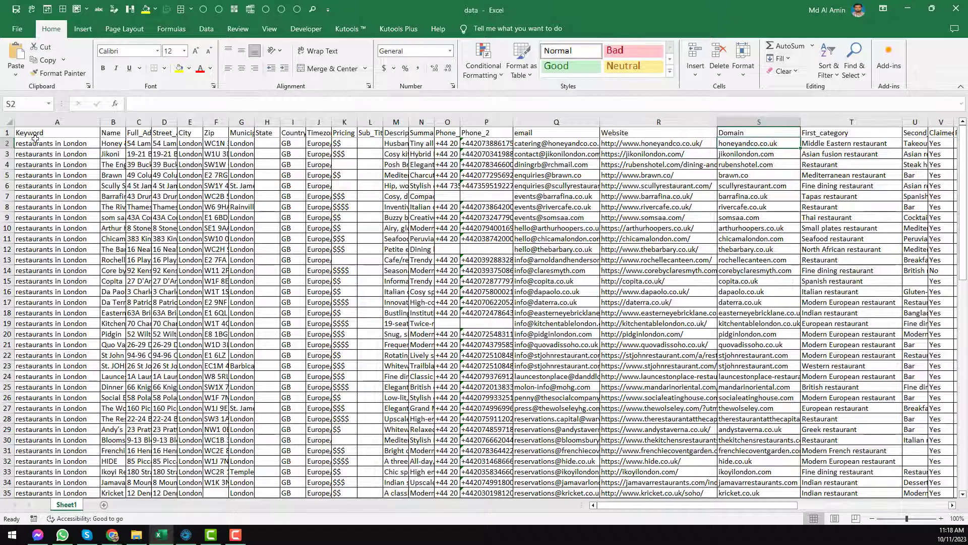
{"action": "left_click", "coordinate": [59, 145]}
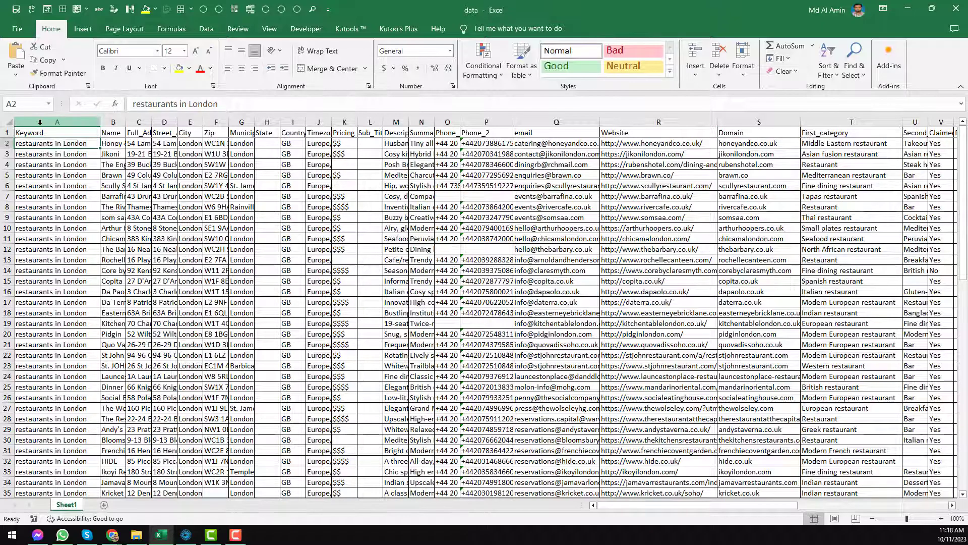
{"action": "left_click", "coordinate": [9, 122]}
{"action": "left_click_drag", "start_coordinate": [100, 122], "coordinate": [75, 122]}
{"action": "left_click", "coordinate": [130, 133]}
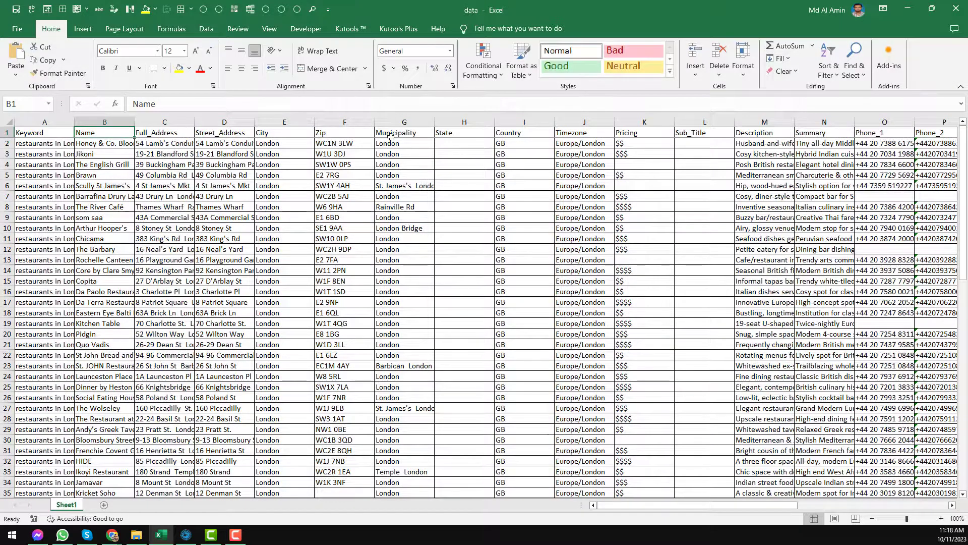
{"action": "left_click", "coordinate": [632, 134]}
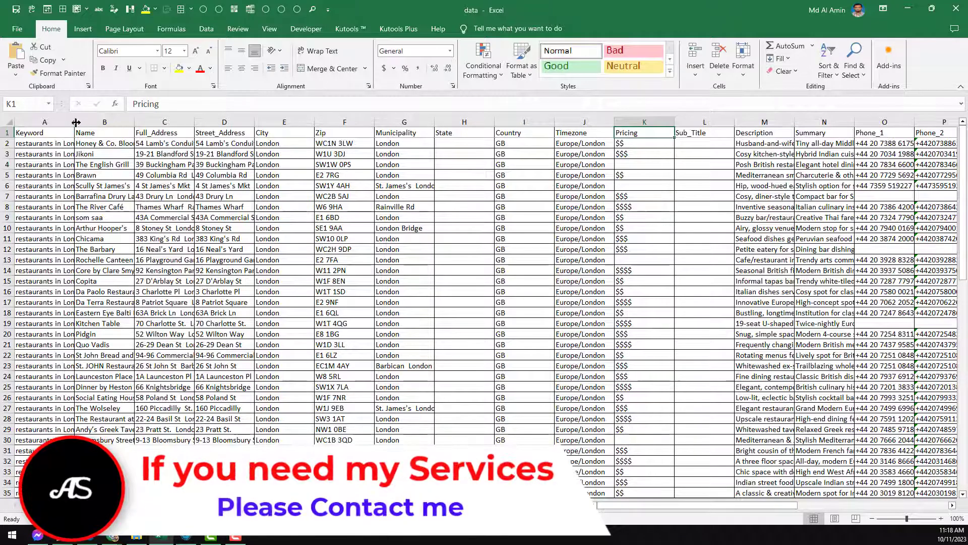
{"action": "left_click_drag", "start_coordinate": [75, 122], "coordinate": [109, 122]}
Widen the email column Q and review the emails down to Q41.
{"action": "left_click", "coordinate": [745, 132]}
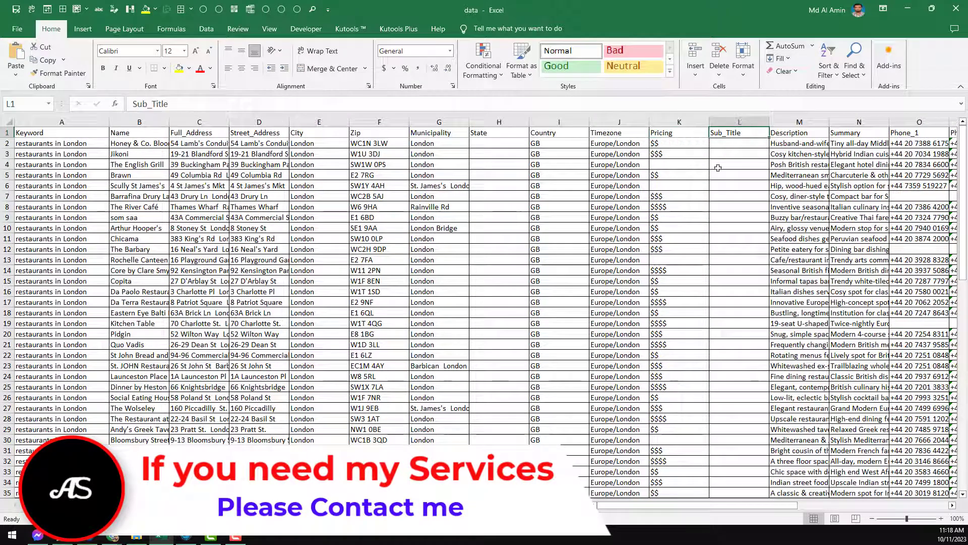
{"action": "key", "text": "Right"}
{"action": "key", "text": "Right"}
{"action": "key", "text": "Right"}
{"action": "key", "text": "Right"}
{"action": "key", "text": "Right"}
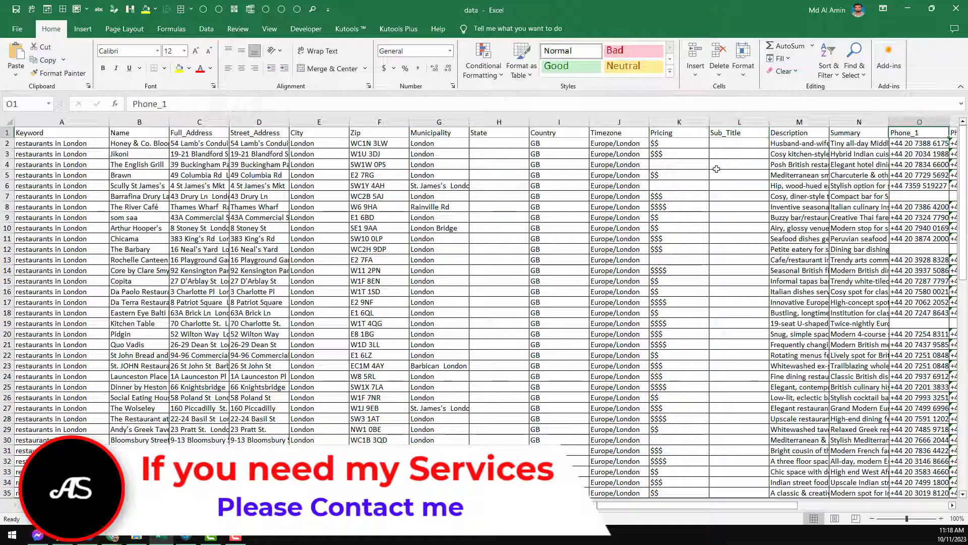
{"action": "key", "text": "Right"}
{"action": "key", "text": "Right"}
{"action": "key", "text": "Right"}
{"action": "key", "text": "Right"}
{"action": "key", "text": "Right"}
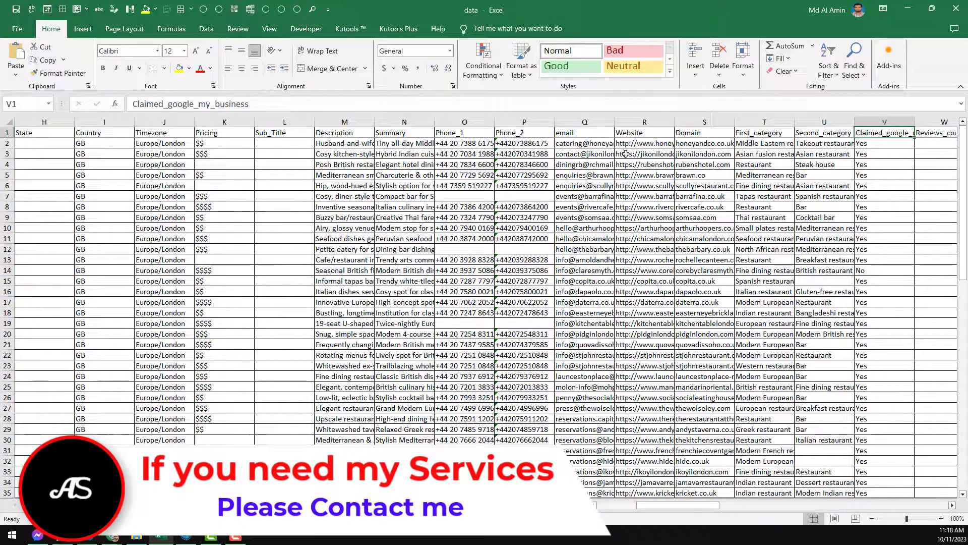
{"action": "left_click", "coordinate": [598, 143]}
{"action": "left_click_drag", "start_coordinate": [614, 122], "coordinate": [660, 122]}
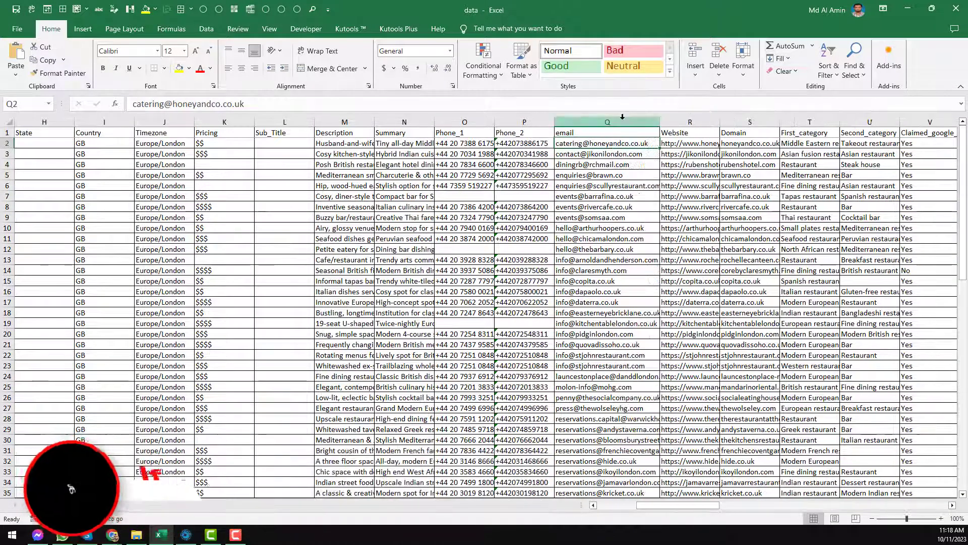
{"action": "left_click", "coordinate": [619, 122]}
{"action": "scroll", "coordinate": [596, 252], "scroll_direction": "down", "scroll_amount": 8}
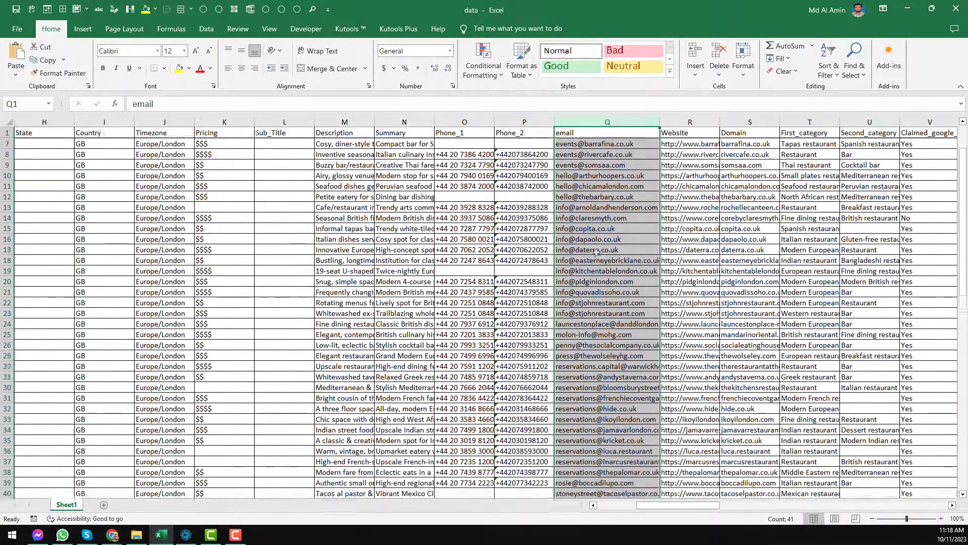
{"action": "scroll", "coordinate": [596, 244], "scroll_direction": "down", "scroll_amount": 2}
{"action": "left_click", "coordinate": [618, 240]}
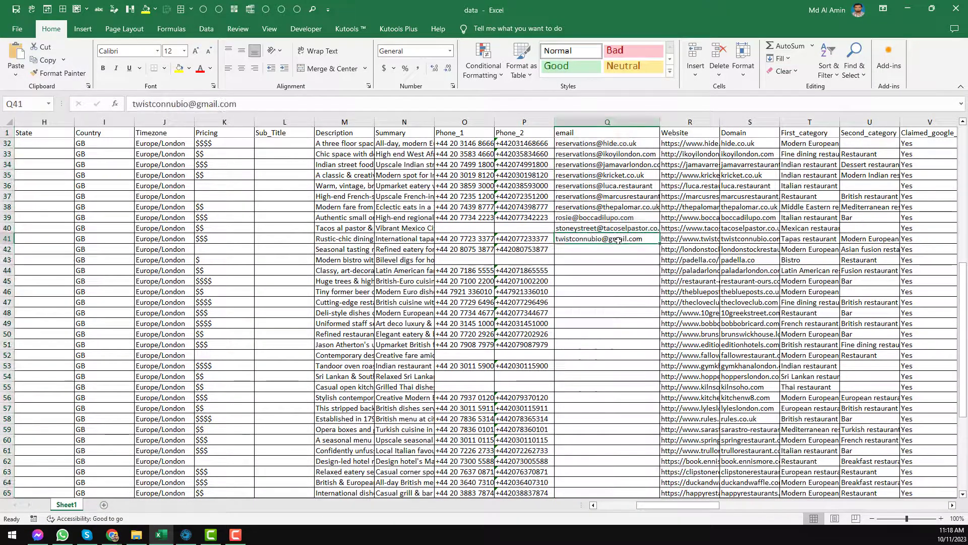
Widen the Website column R so the full URLs are readable.
{"action": "left_click_drag", "start_coordinate": [719, 122], "coordinate": [762, 122]}
{"action": "left_click", "coordinate": [724, 122]}
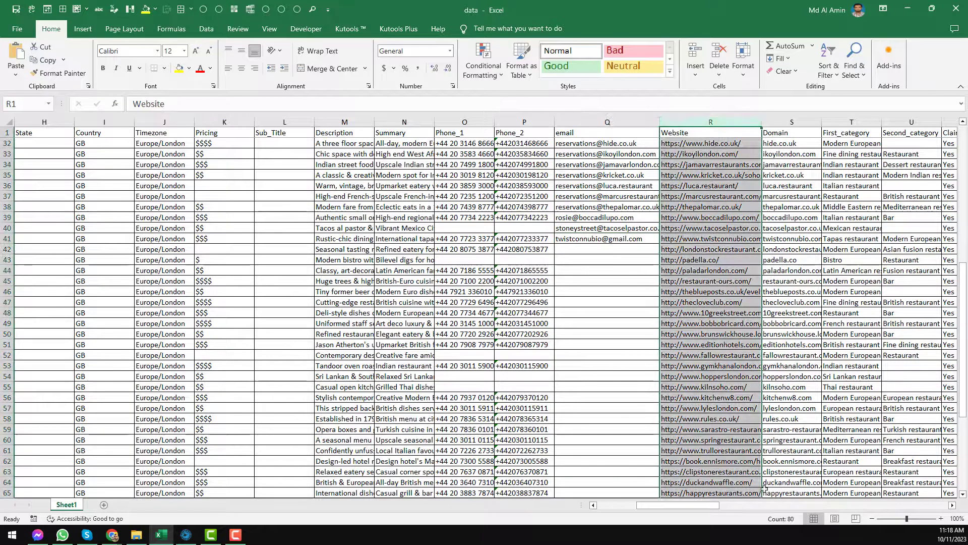
{"action": "scroll", "coordinate": [724, 430], "scroll_direction": "down", "scroll_amount": 10}
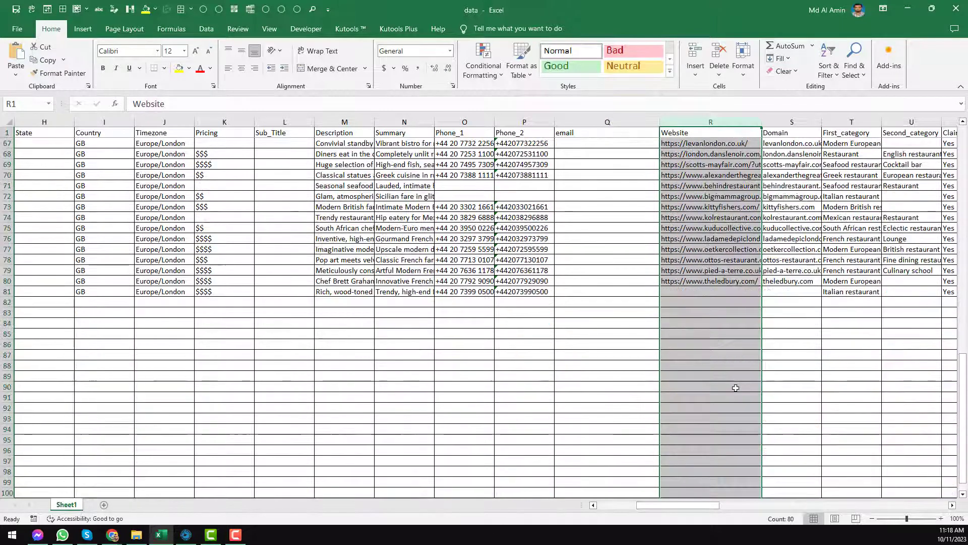
{"action": "scroll", "coordinate": [724, 430], "scroll_direction": "up", "scroll_amount": 15}
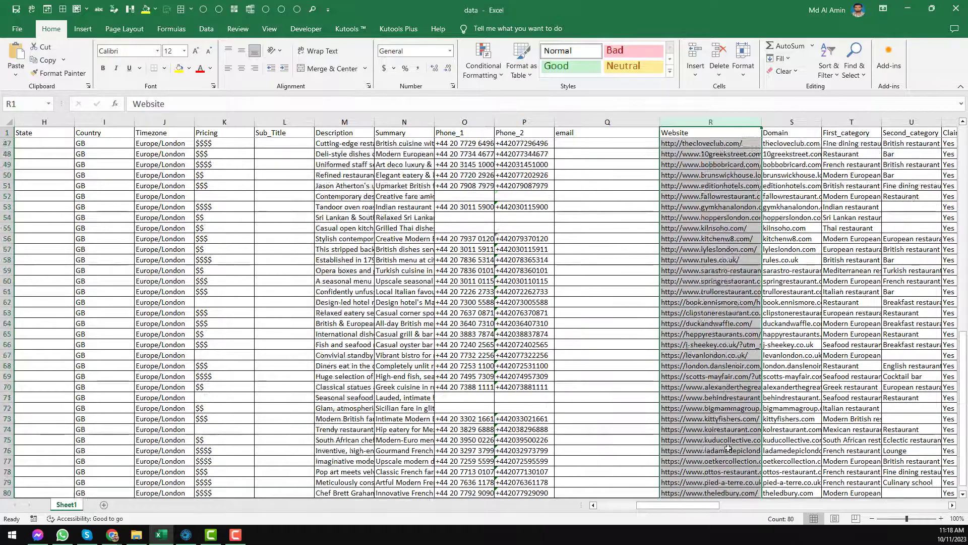
{"action": "scroll", "coordinate": [728, 446], "scroll_direction": "up", "scroll_amount": 5}
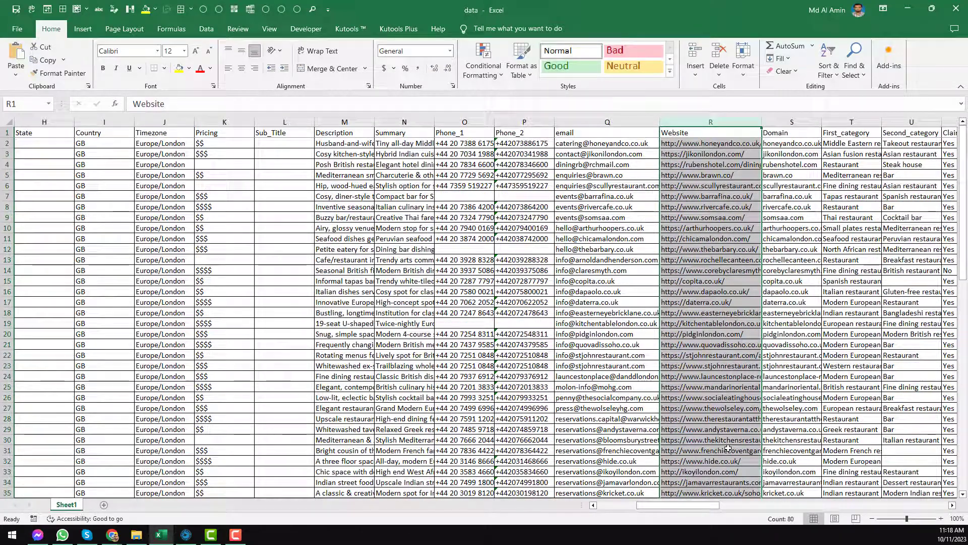
{"action": "scroll", "coordinate": [726, 447], "scroll_direction": "down", "scroll_amount": 5}
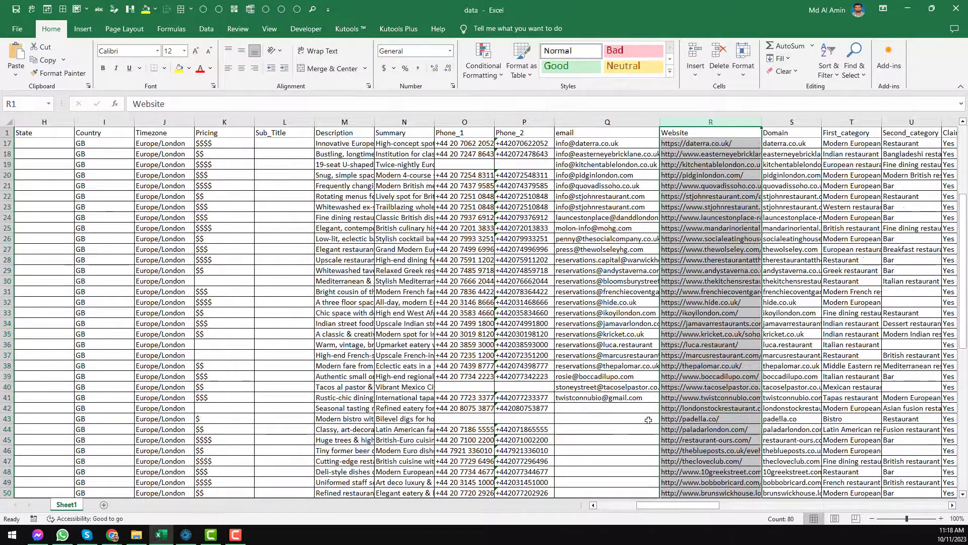
{"action": "scroll", "coordinate": [649, 420], "scroll_direction": "down", "scroll_amount": 2}
{"action": "left_click", "coordinate": [624, 347]}
{"action": "scroll", "coordinate": [624, 347], "scroll_direction": "up", "scroll_amount": 1}
{"action": "scroll", "coordinate": [624, 347], "scroll_direction": "up", "scroll_amount": 6}
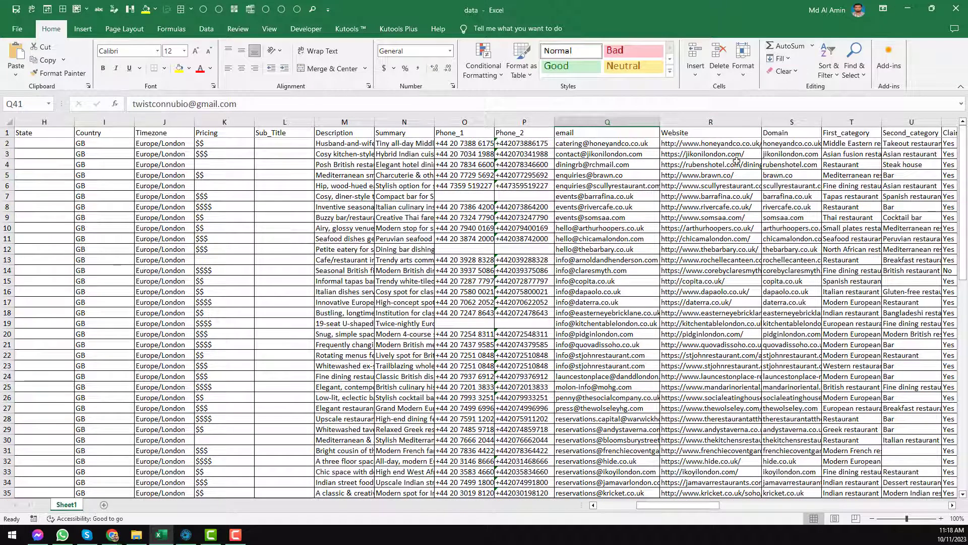
Copy the website URLs R2:R80 from the data workbook and switch to the Website List workbook.
{"action": "left_click", "coordinate": [729, 145]}
{"action": "left_click_drag", "start_coordinate": [763, 124], "coordinate": [799, 124]}
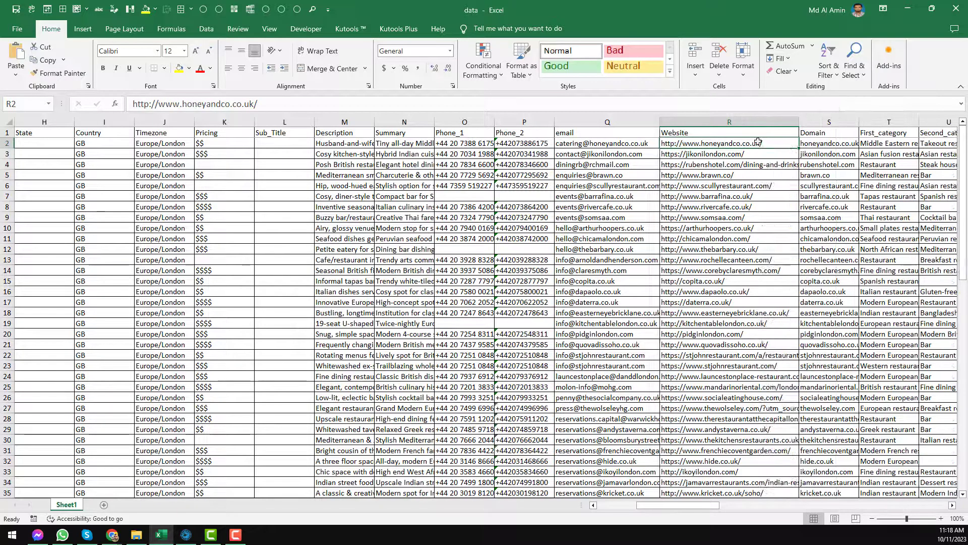
{"action": "key", "text": "ctrl+shift+Down"}
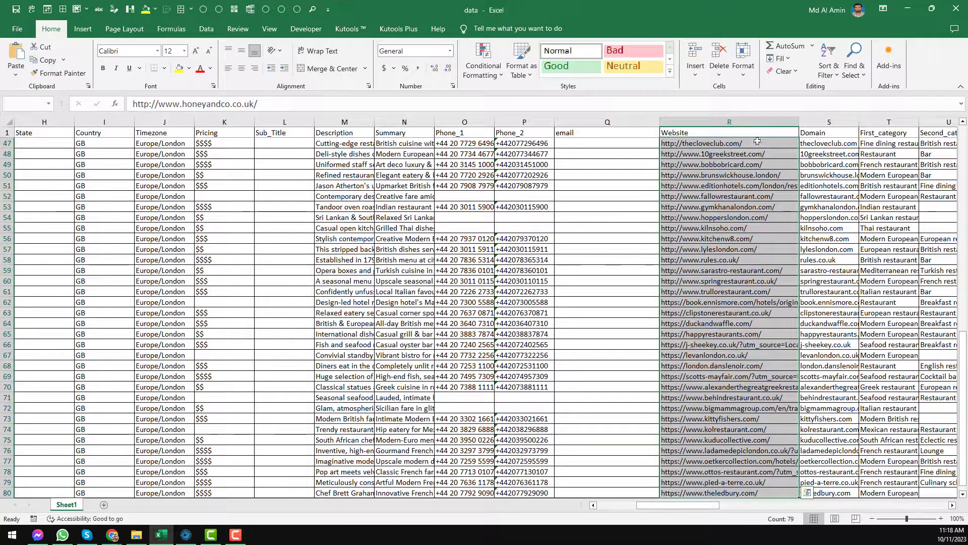
{"action": "scroll", "coordinate": [719, 228], "scroll_direction": "down", "scroll_amount": 1}
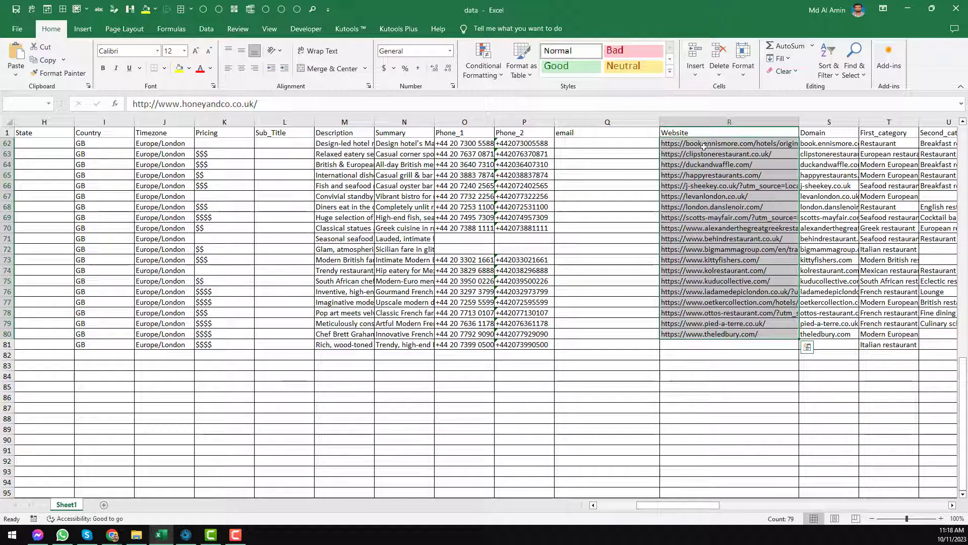
{"action": "key", "text": "ctrl+c"}
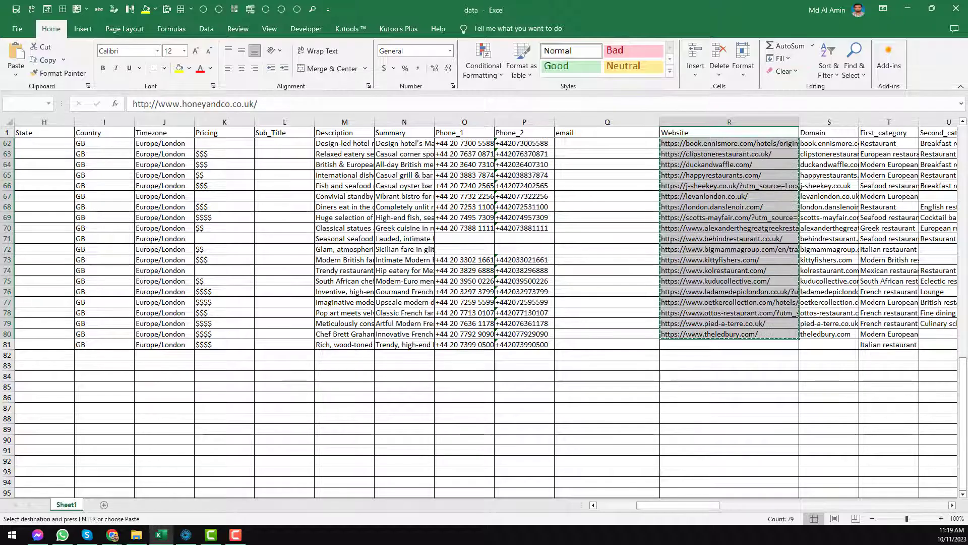
{"action": "key", "text": "alt+Tab"}
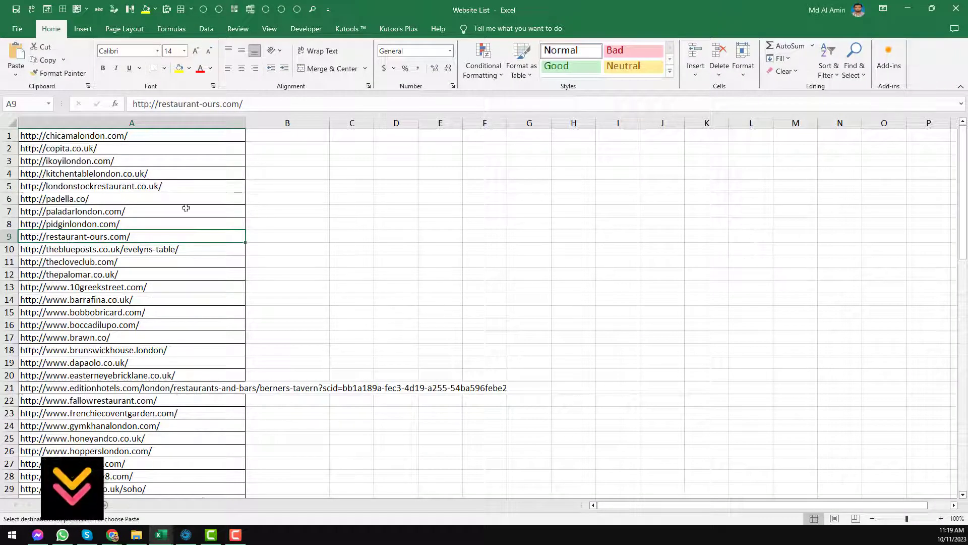
Select the first URL at A1, then minimize the Website List and data workbooks.
{"action": "left_click", "coordinate": [158, 138]}
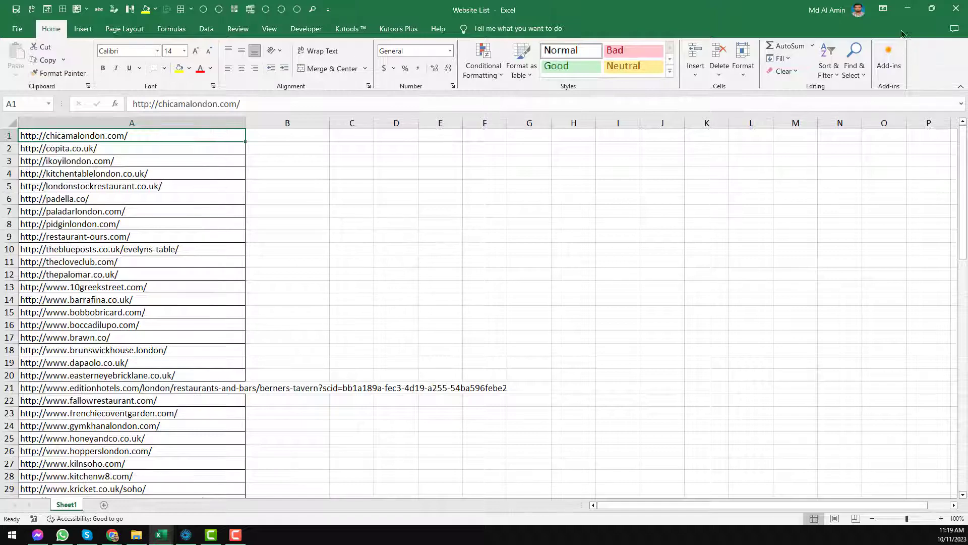
{"action": "left_click", "coordinate": [906, 11]}
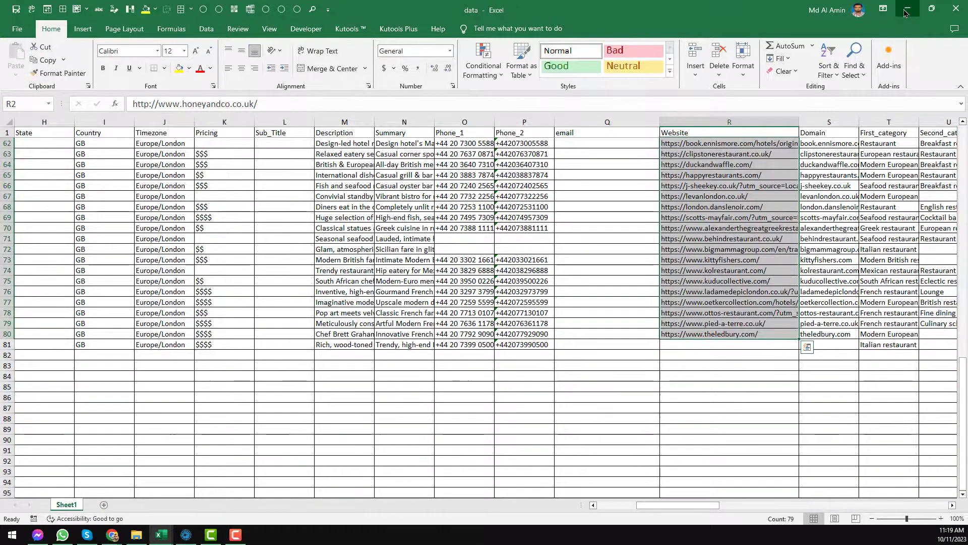
{"action": "left_click", "coordinate": [906, 11]}
Close the Leads Sniper export panel and go to the Domain Email Extractor product page.
{"action": "left_click", "coordinate": [497, 4]}
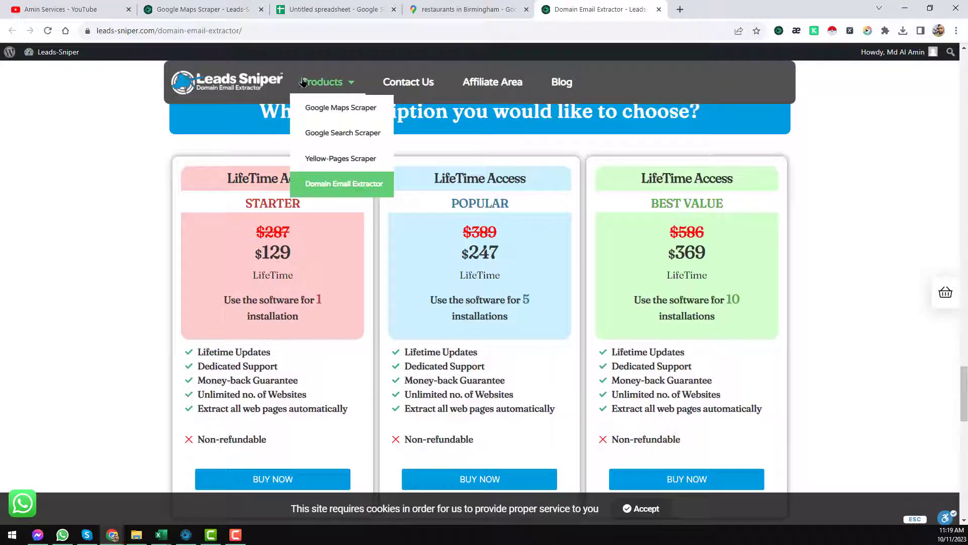
{"action": "scroll", "coordinate": [381, 232], "scroll_direction": "up", "scroll_amount": 7}
{"action": "scroll", "coordinate": [384, 227], "scroll_direction": "up", "scroll_amount": 15}
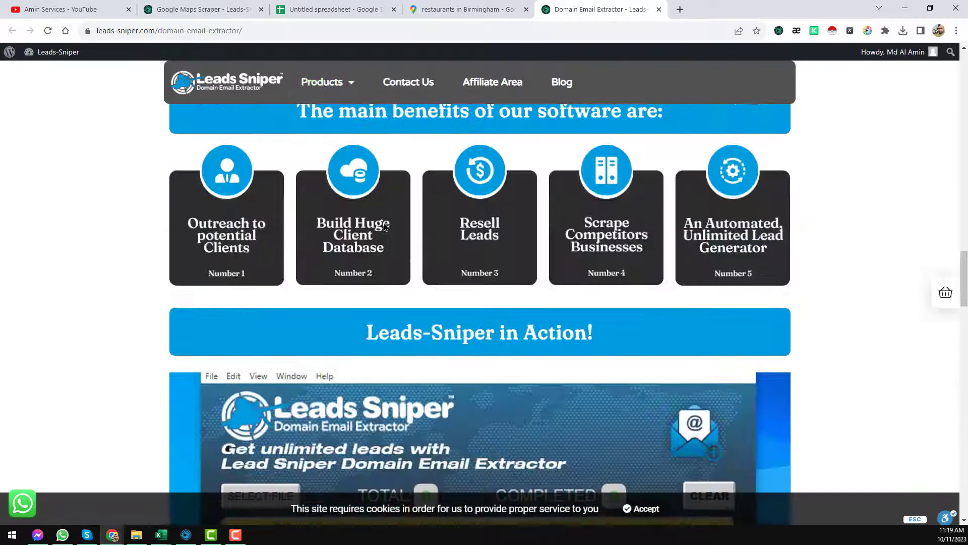
{"action": "scroll", "coordinate": [383, 227], "scroll_direction": "up", "scroll_amount": 5}
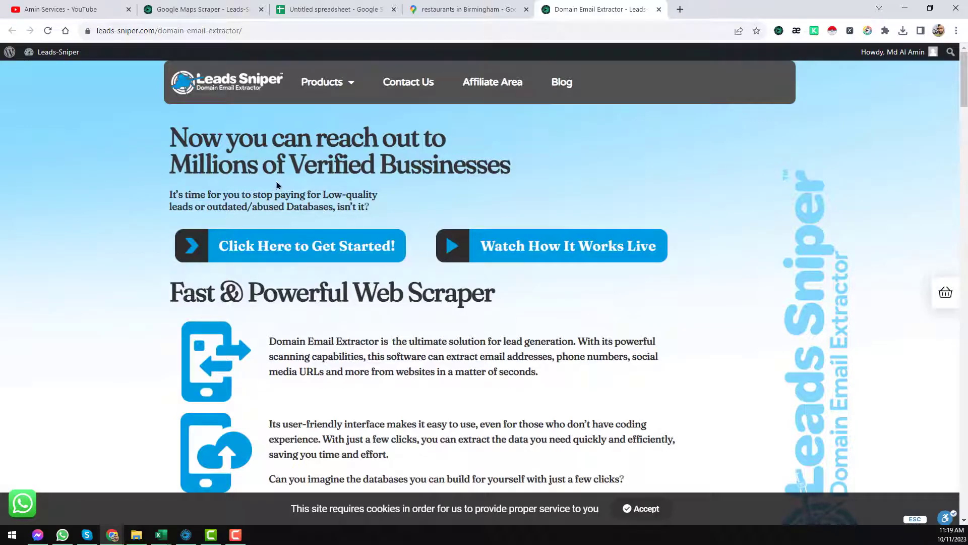
{"action": "mouse_move", "coordinate": [333, 87]}
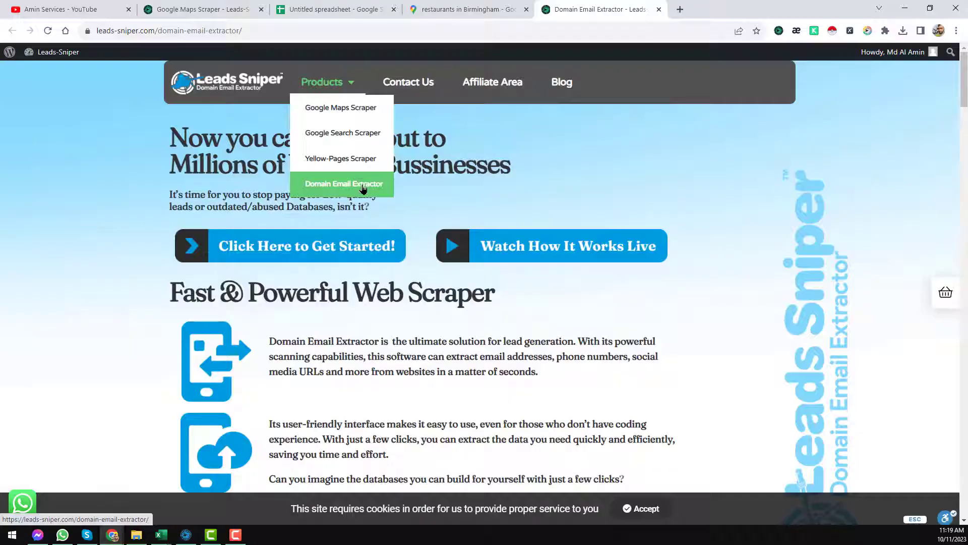
Read down the Domain Email Extractor features to the Download Sample CSV section.
{"action": "scroll", "coordinate": [470, 192], "scroll_direction": "down", "scroll_amount": 8}
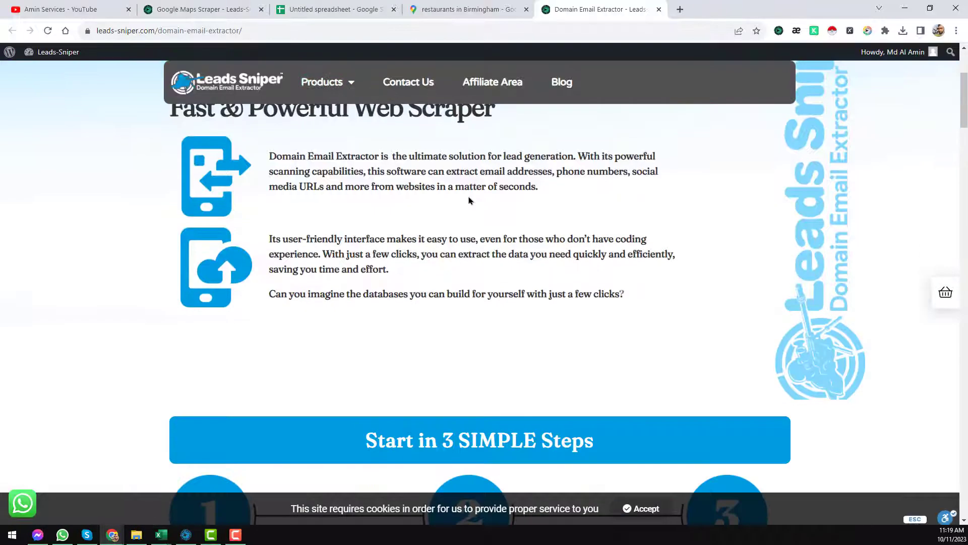
{"action": "scroll", "coordinate": [466, 198], "scroll_direction": "down", "scroll_amount": 5}
{"action": "scroll", "coordinate": [464, 192], "scroll_direction": "down", "scroll_amount": 10}
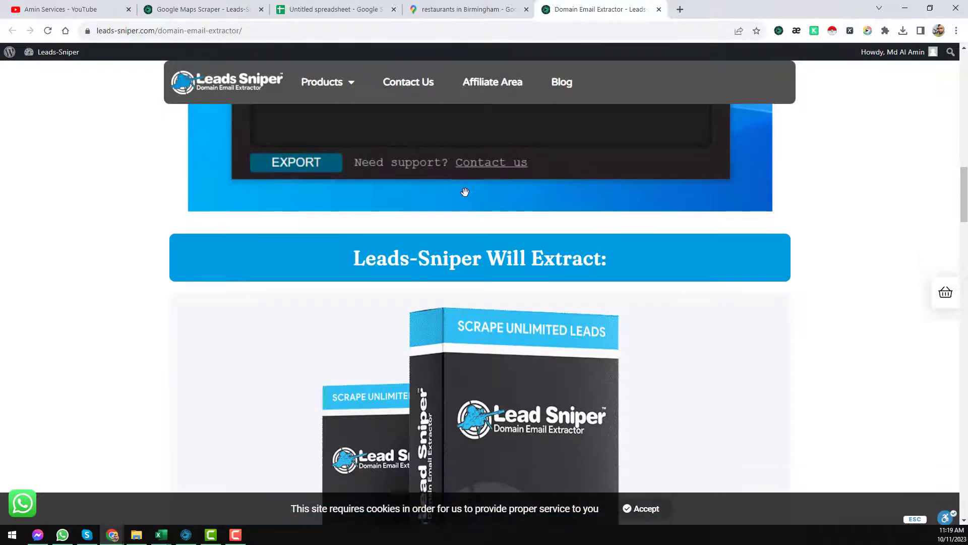
{"action": "scroll", "coordinate": [465, 192], "scroll_direction": "down", "scroll_amount": 9}
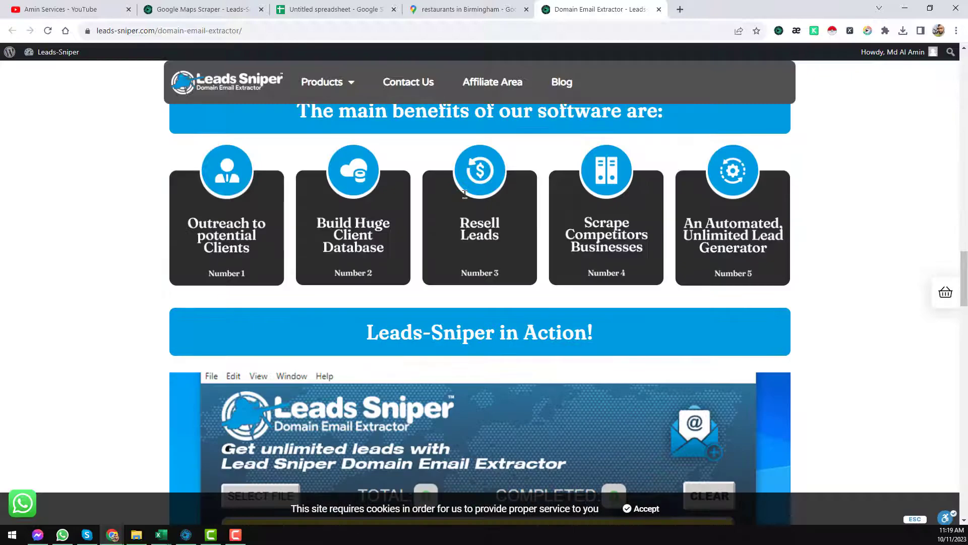
{"action": "scroll", "coordinate": [465, 193], "scroll_direction": "down", "scroll_amount": 5}
{"action": "scroll", "coordinate": [465, 197], "scroll_direction": "down", "scroll_amount": 5}
{"action": "scroll", "coordinate": [465, 198], "scroll_direction": "down", "scroll_amount": 3}
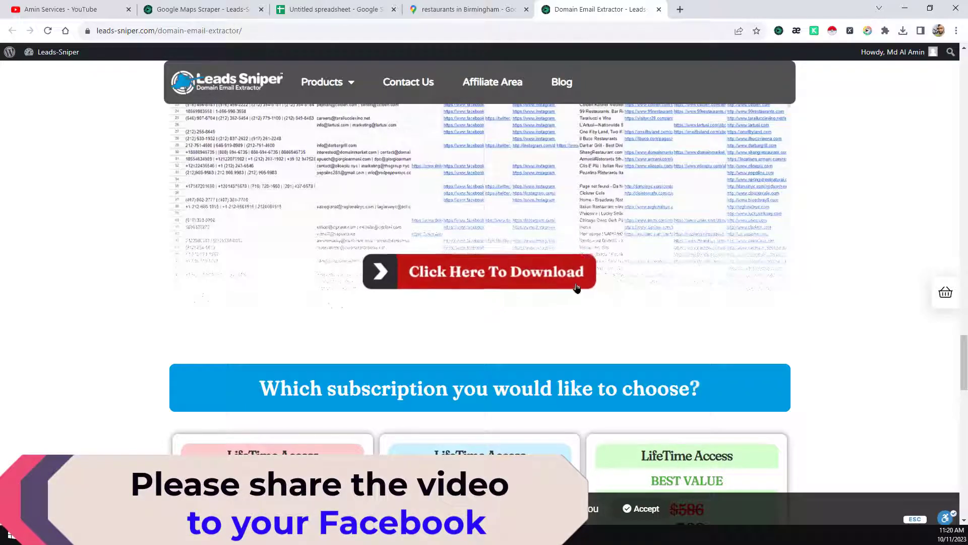
Read past the lifetime subscription cards and Download Free Version button to the FAQ.
{"action": "scroll", "coordinate": [548, 296], "scroll_direction": "down", "scroll_amount": 4}
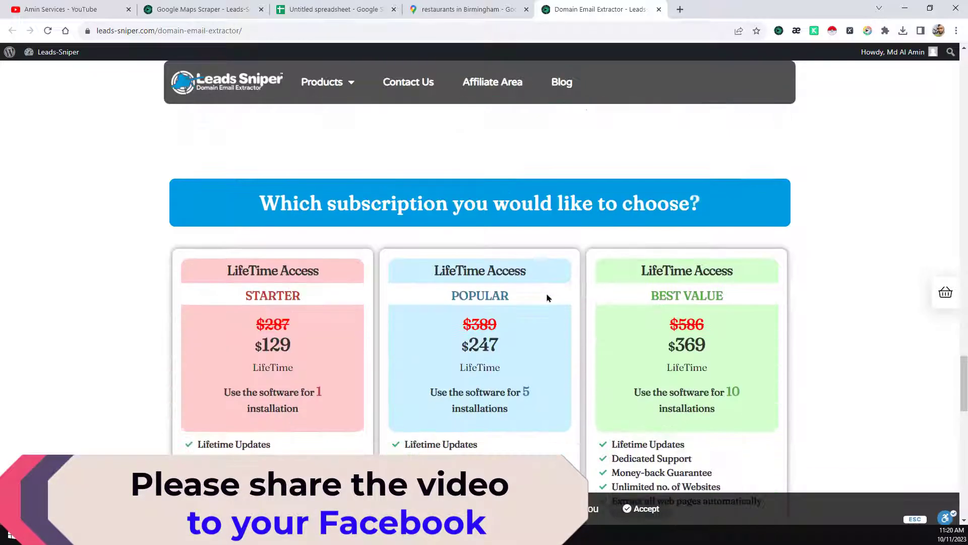
{"action": "scroll", "coordinate": [547, 298], "scroll_direction": "down", "scroll_amount": 2}
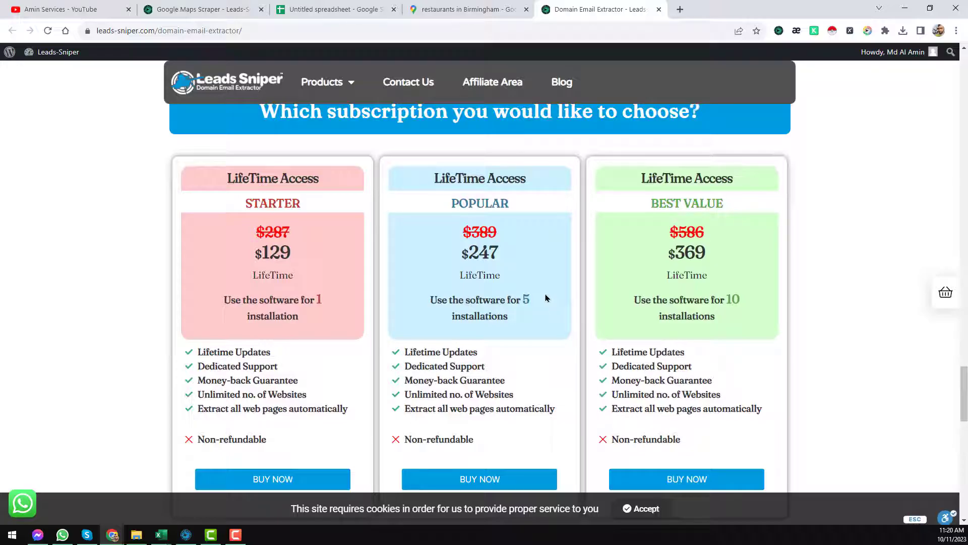
{"action": "scroll", "coordinate": [546, 298], "scroll_direction": "down", "scroll_amount": 5}
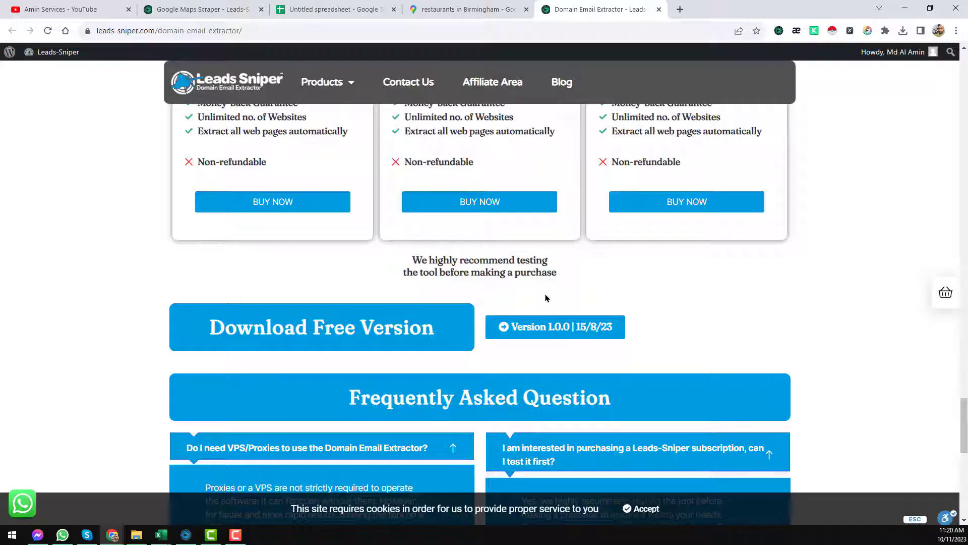
{"action": "scroll", "coordinate": [545, 298], "scroll_direction": "down", "scroll_amount": 2}
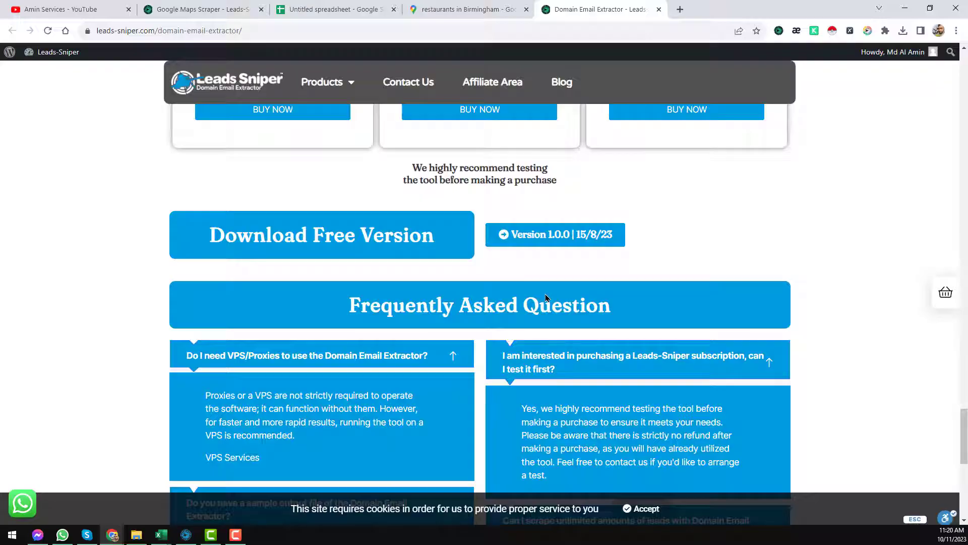
{"action": "scroll", "coordinate": [542, 313], "scroll_direction": "down", "scroll_amount": 3}
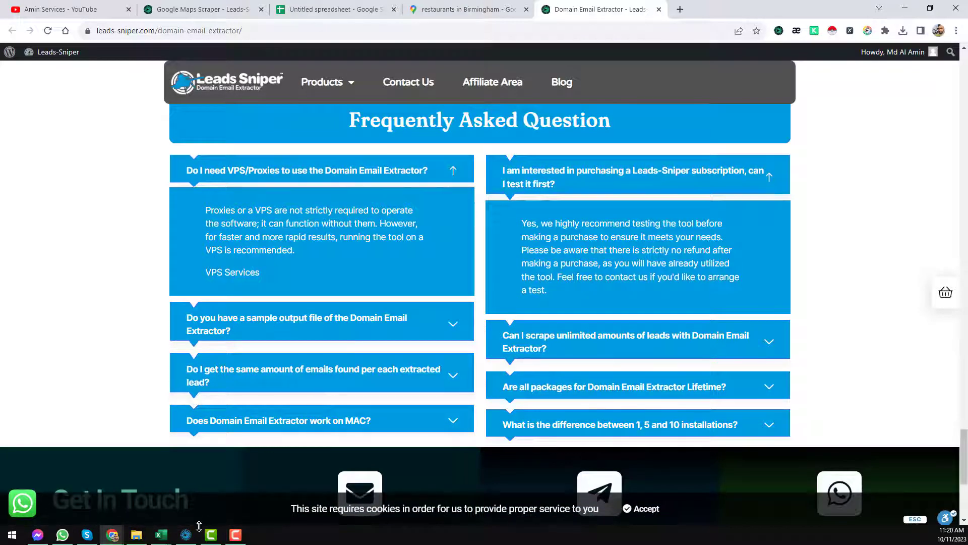
{"action": "mouse_move", "coordinate": [188, 542]}
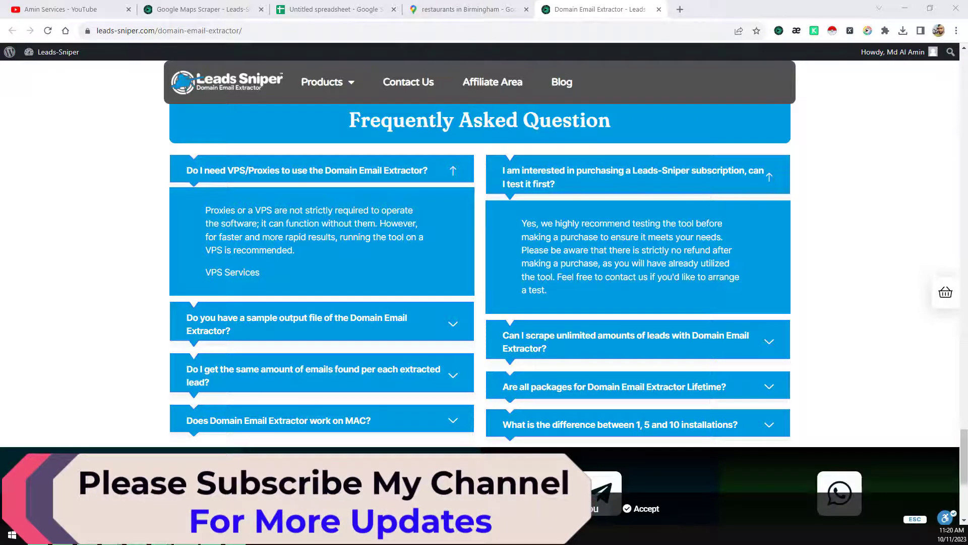
Load Website List from Downloads into the Domain Email Extractor, queuing 79 domains.
{"action": "left_click", "coordinate": [188, 543]}
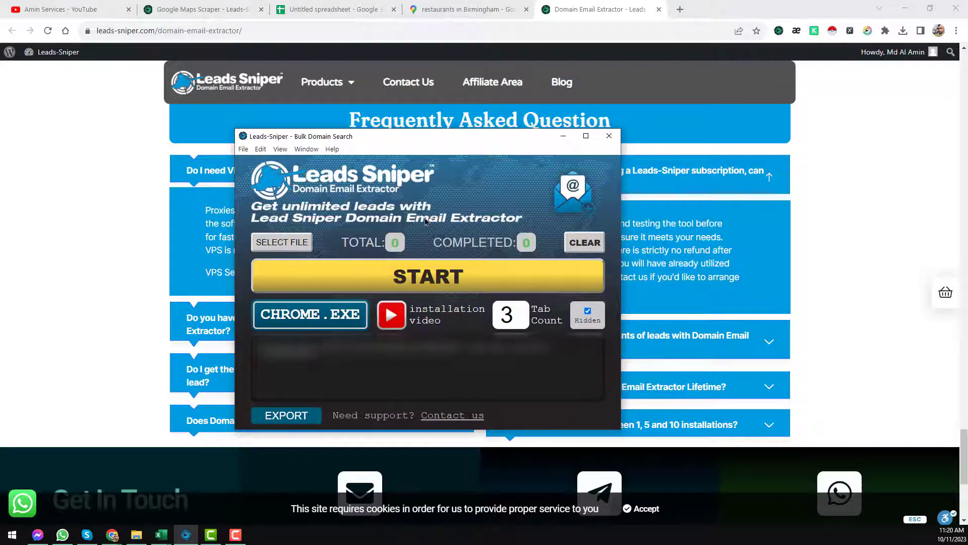
{"action": "left_click", "coordinate": [295, 247]}
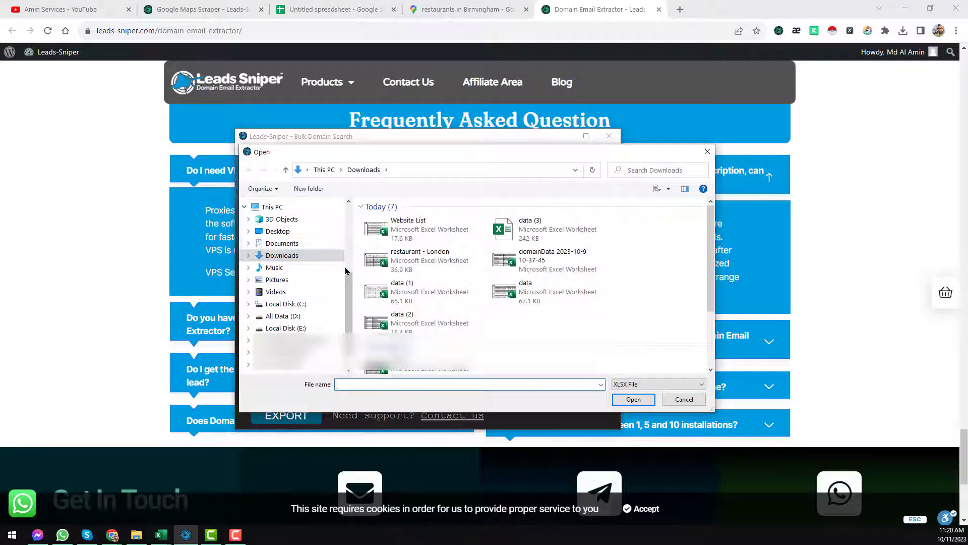
{"action": "left_click", "coordinate": [437, 233]}
{"action": "left_click", "coordinate": [635, 398]}
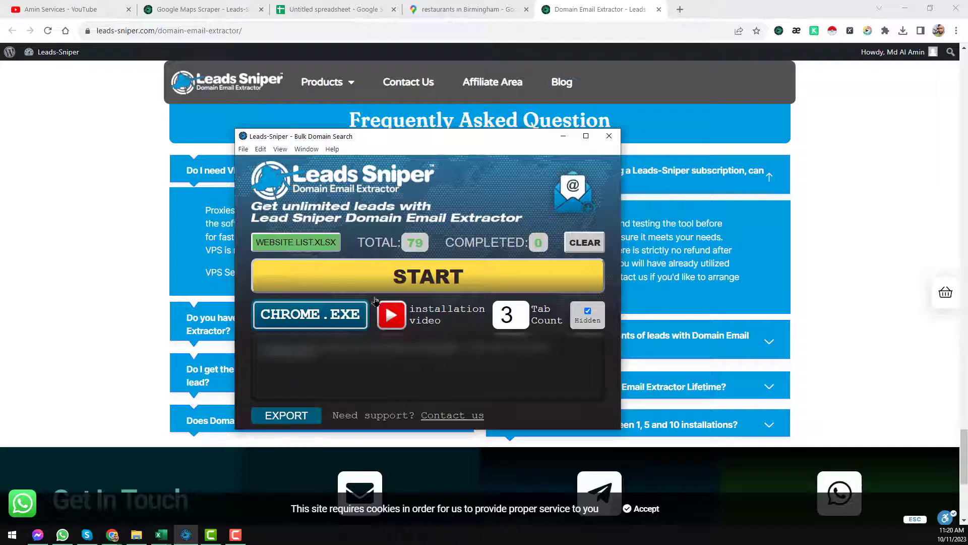
Leave the Chrome executable unset and start the extraction run on the 79 domains.
{"action": "left_click", "coordinate": [337, 322]}
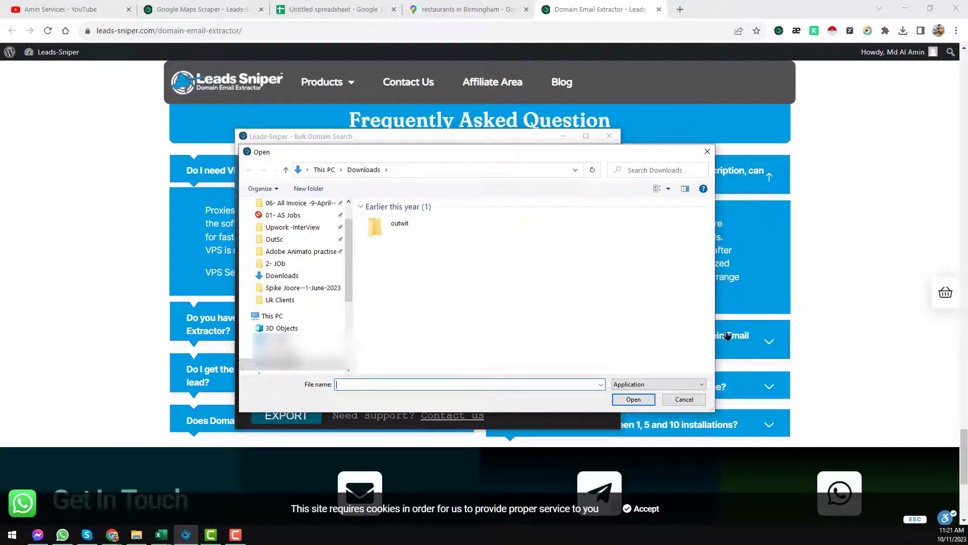
{"action": "left_click", "coordinate": [707, 151]}
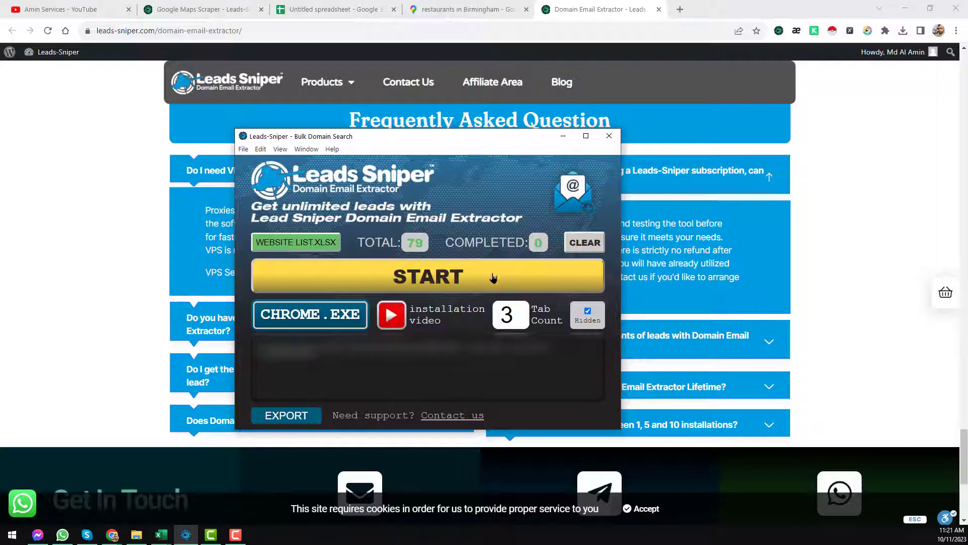
{"action": "left_click", "coordinate": [442, 285]}
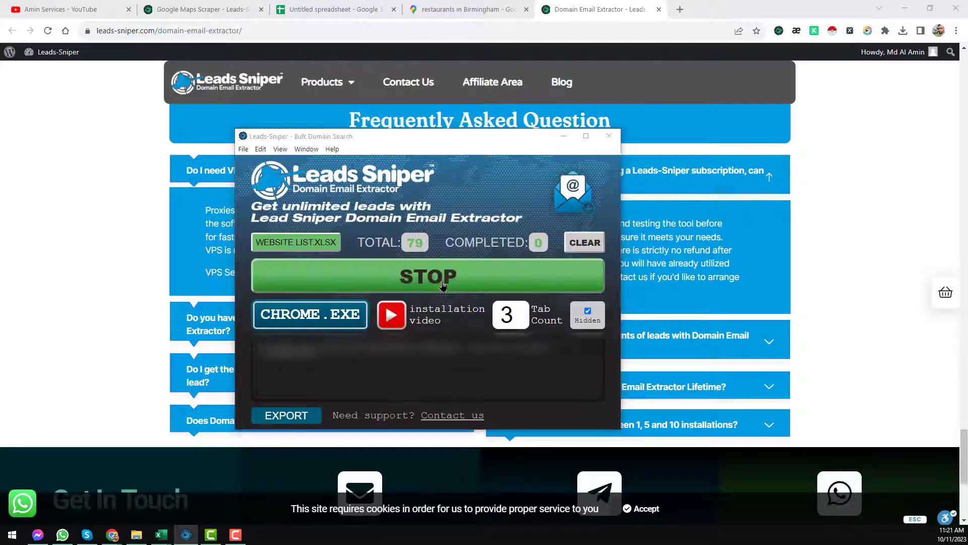